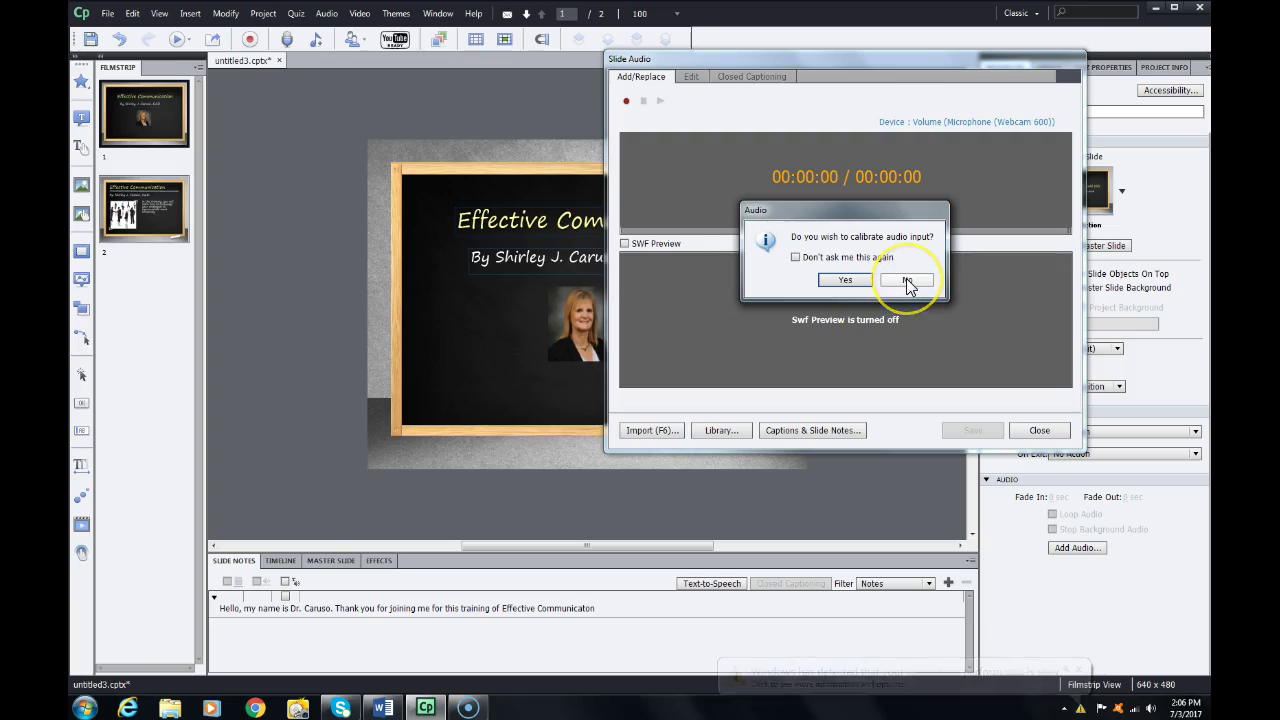
# Record the narration for slide 1 without calibrating the audio input, and save it with the display time extended to match the audio
pyautogui.click(906, 282)
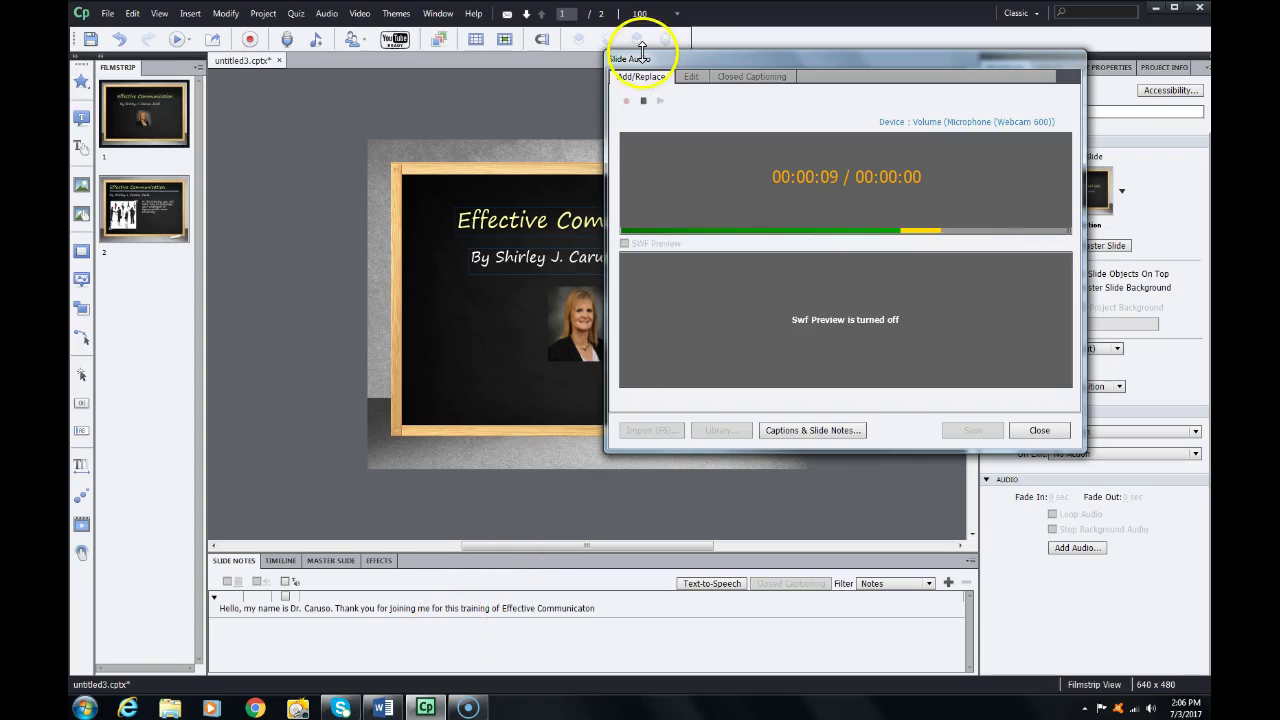
pyautogui.click(644, 101)
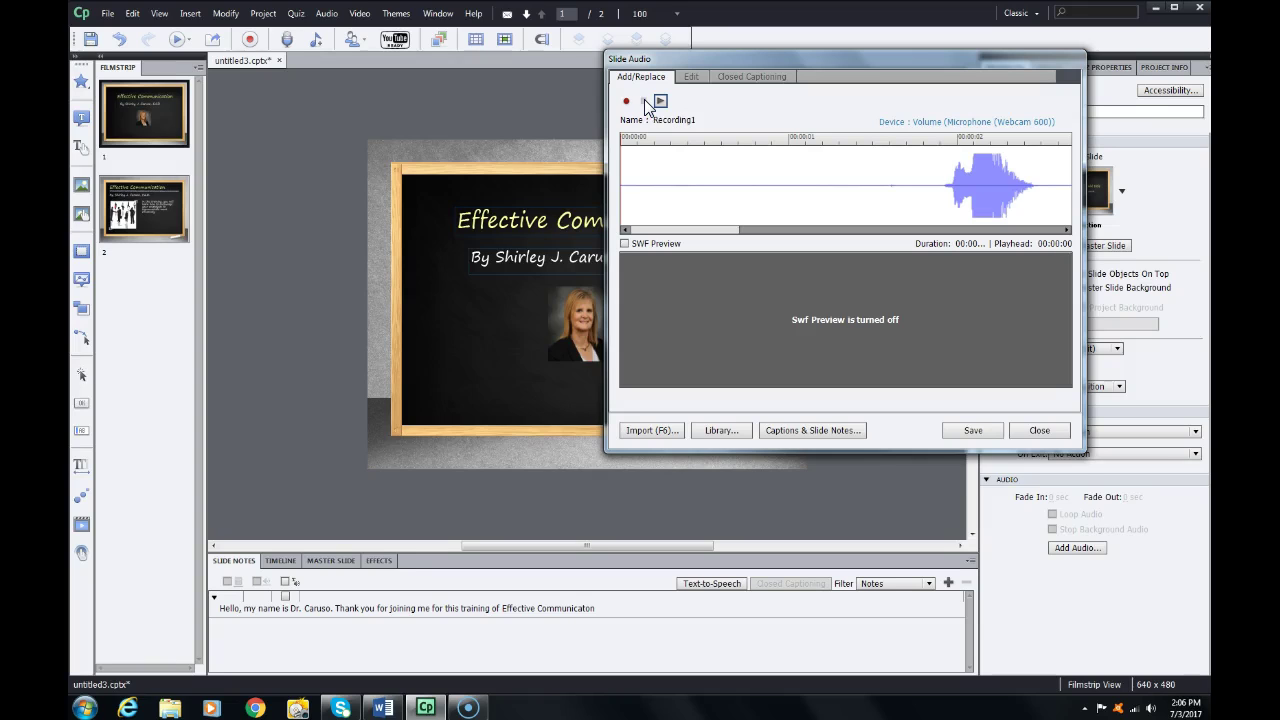
pyautogui.click(971, 430)
pyautogui.click(855, 277)
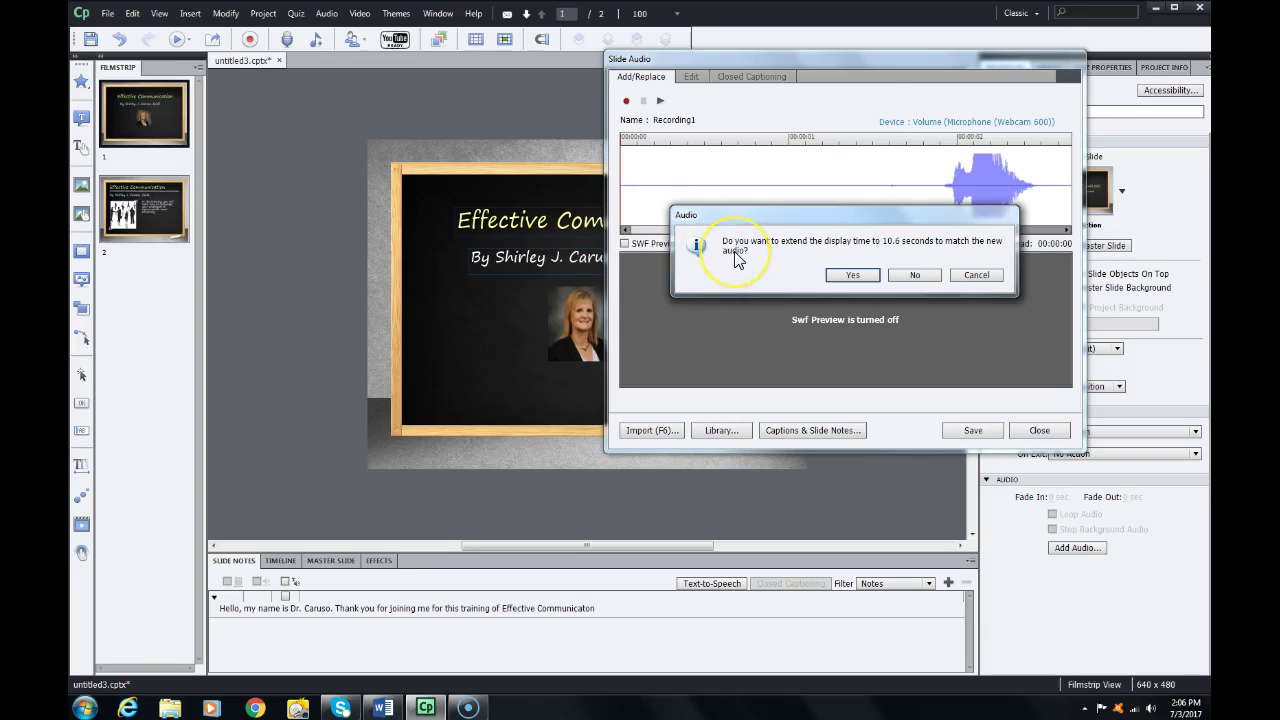
pyautogui.click(852, 275)
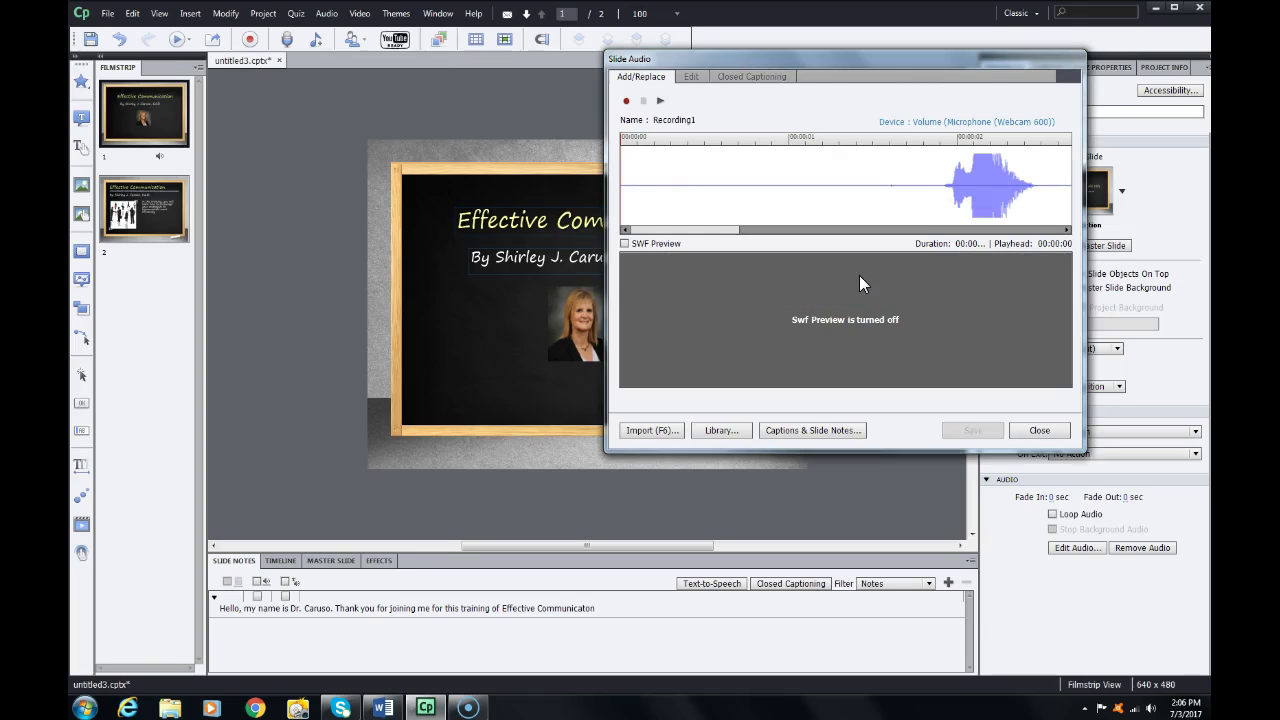
pyautogui.click(1045, 430)
# Record narration for slide 2 without calibration and save it, extending the slide's display time to match the audio
pyautogui.click(162, 205)
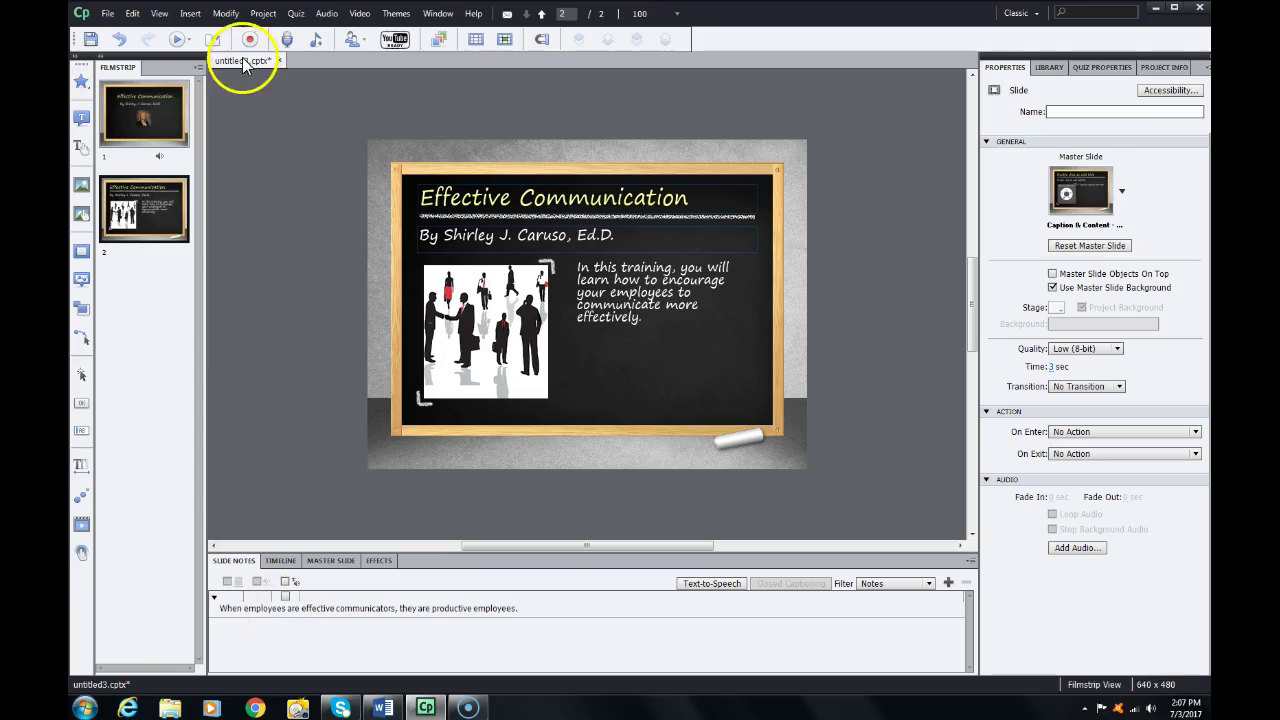
pyautogui.click(287, 39)
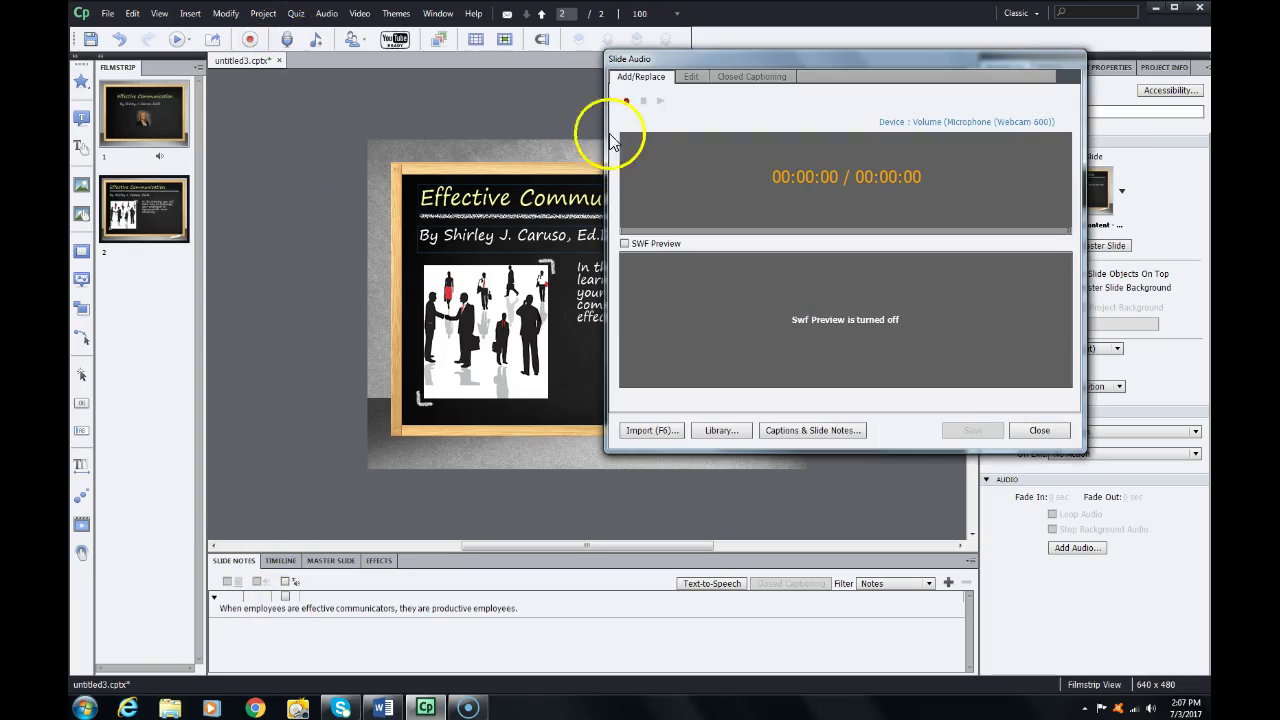
pyautogui.click(626, 101)
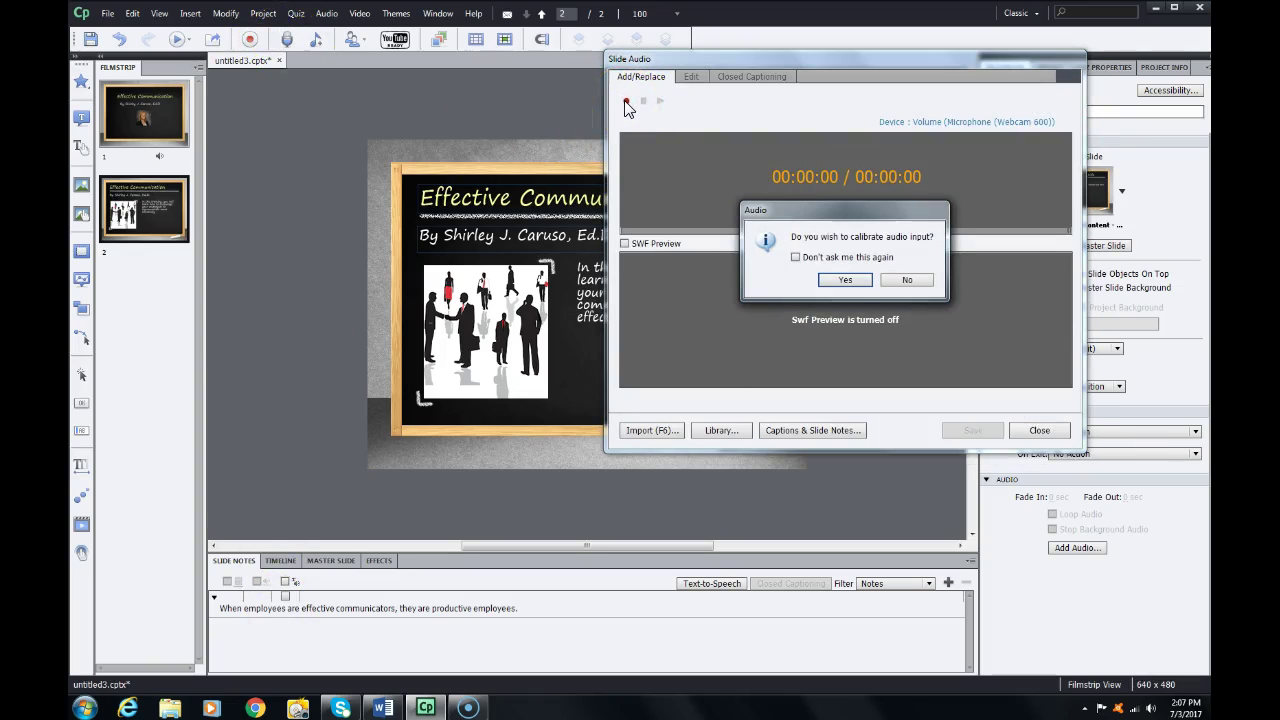
pyautogui.click(908, 280)
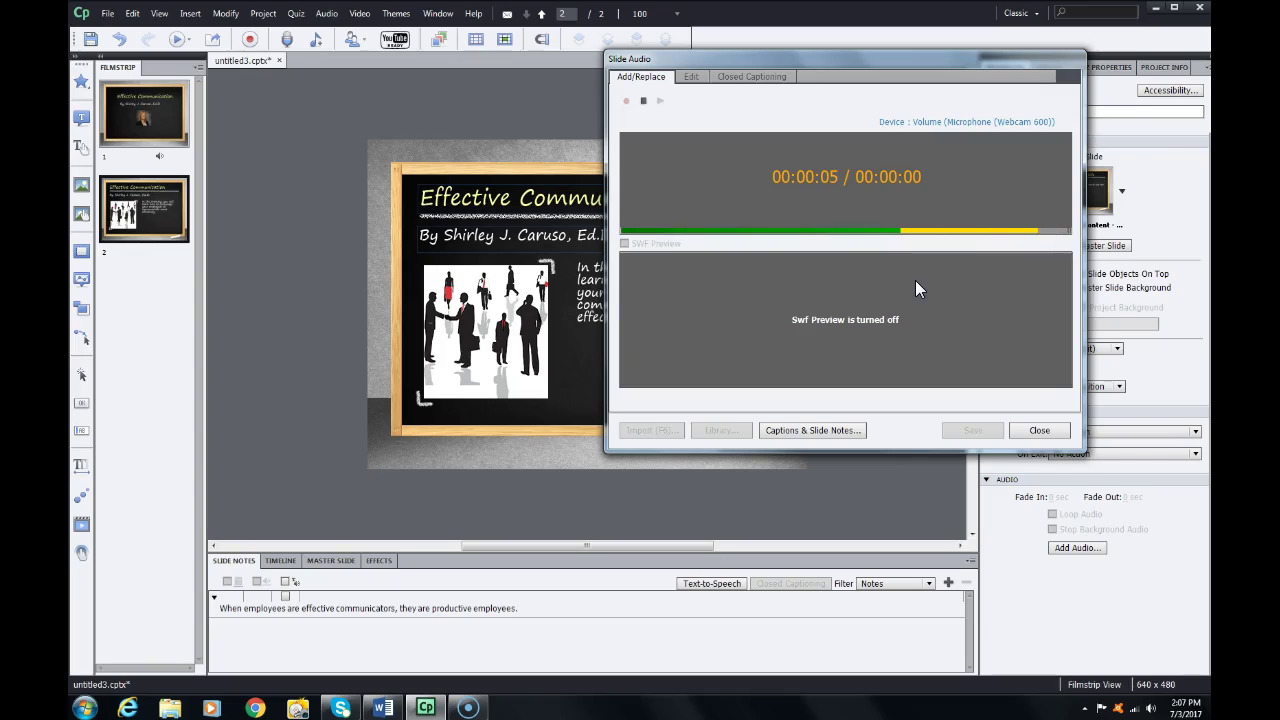
pyautogui.click(643, 100)
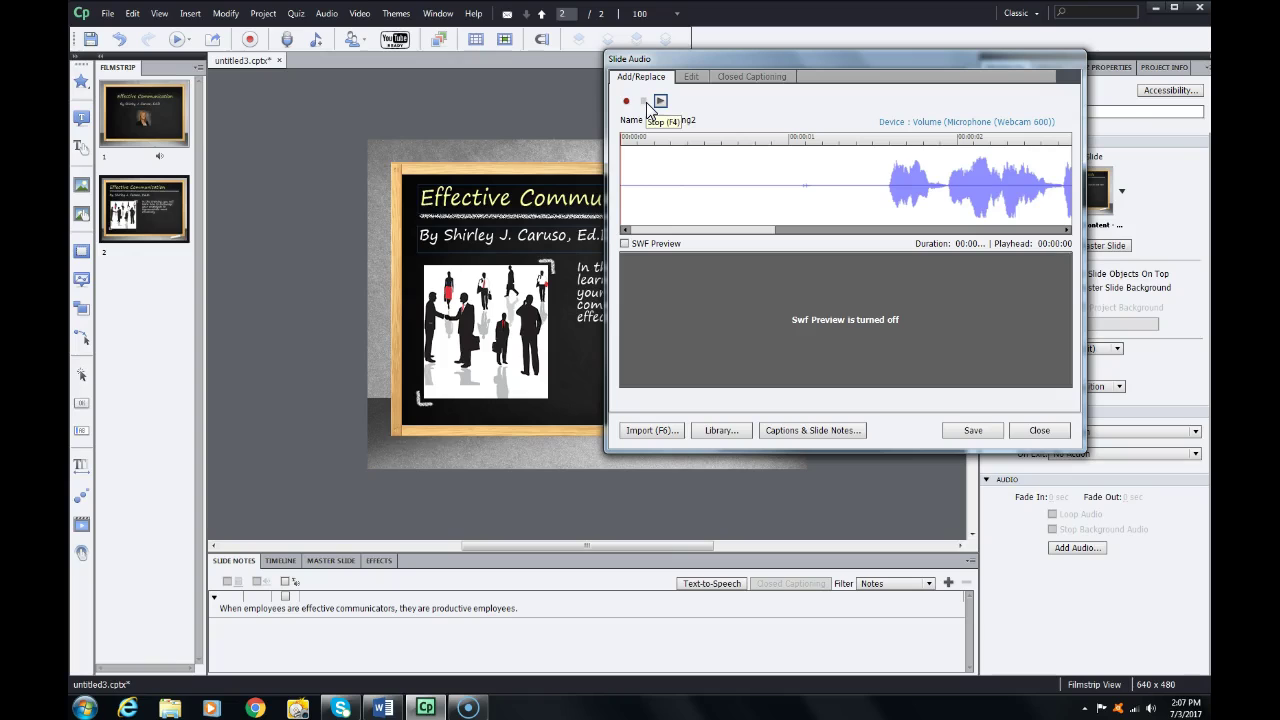
pyautogui.click(971, 432)
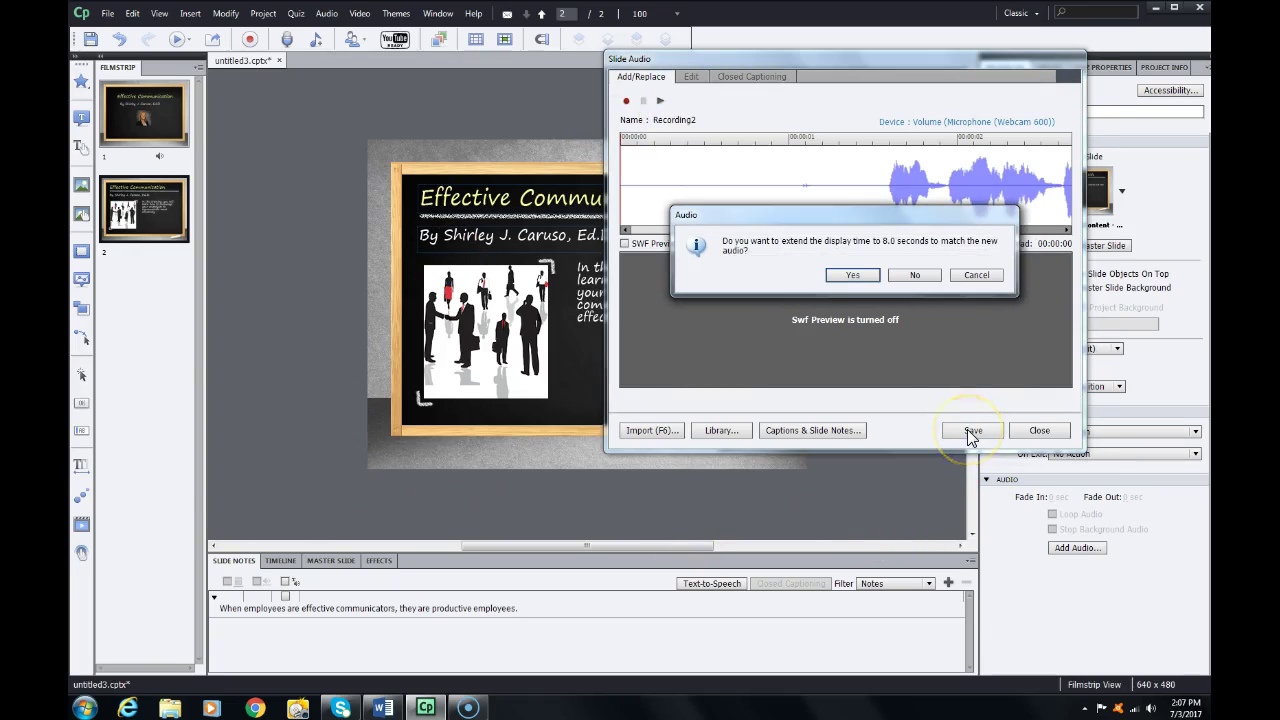
pyautogui.click(855, 276)
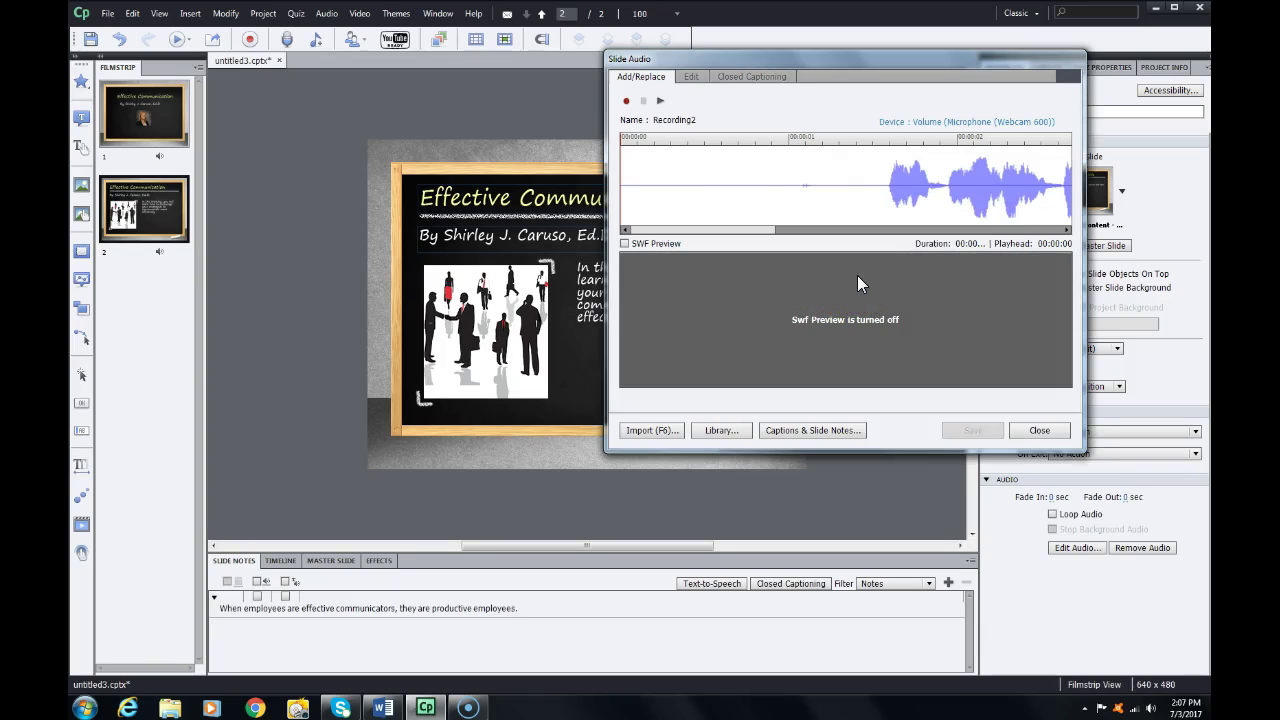
pyautogui.click(1040, 431)
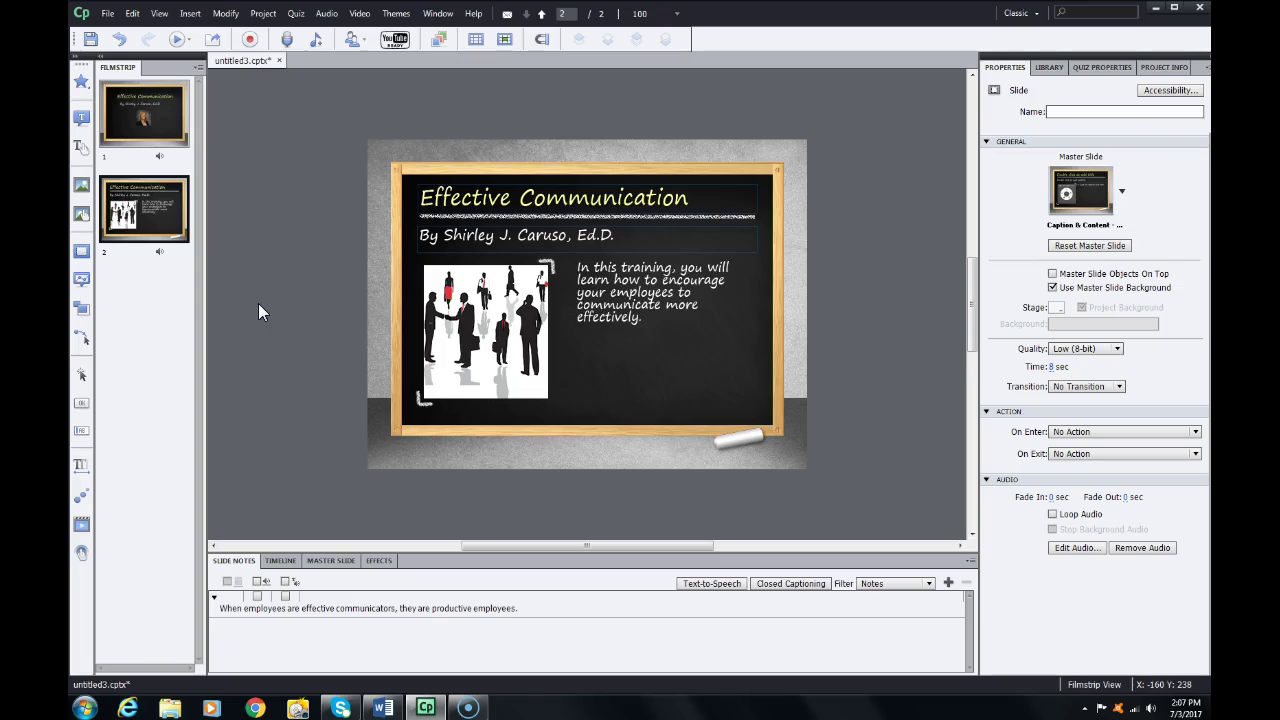
# Preview the entire project to check both slides with their recorded narration, and close the preview
pyautogui.click(109, 15)
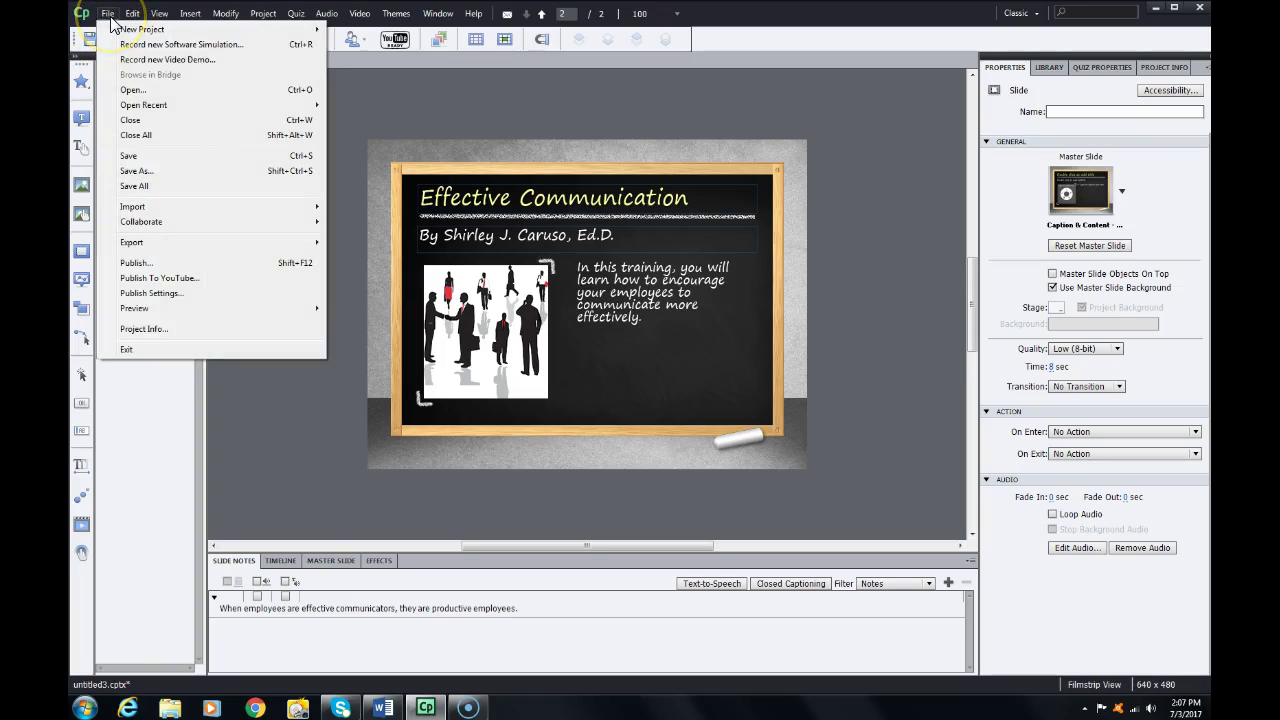
pyautogui.moveTo(160, 312)
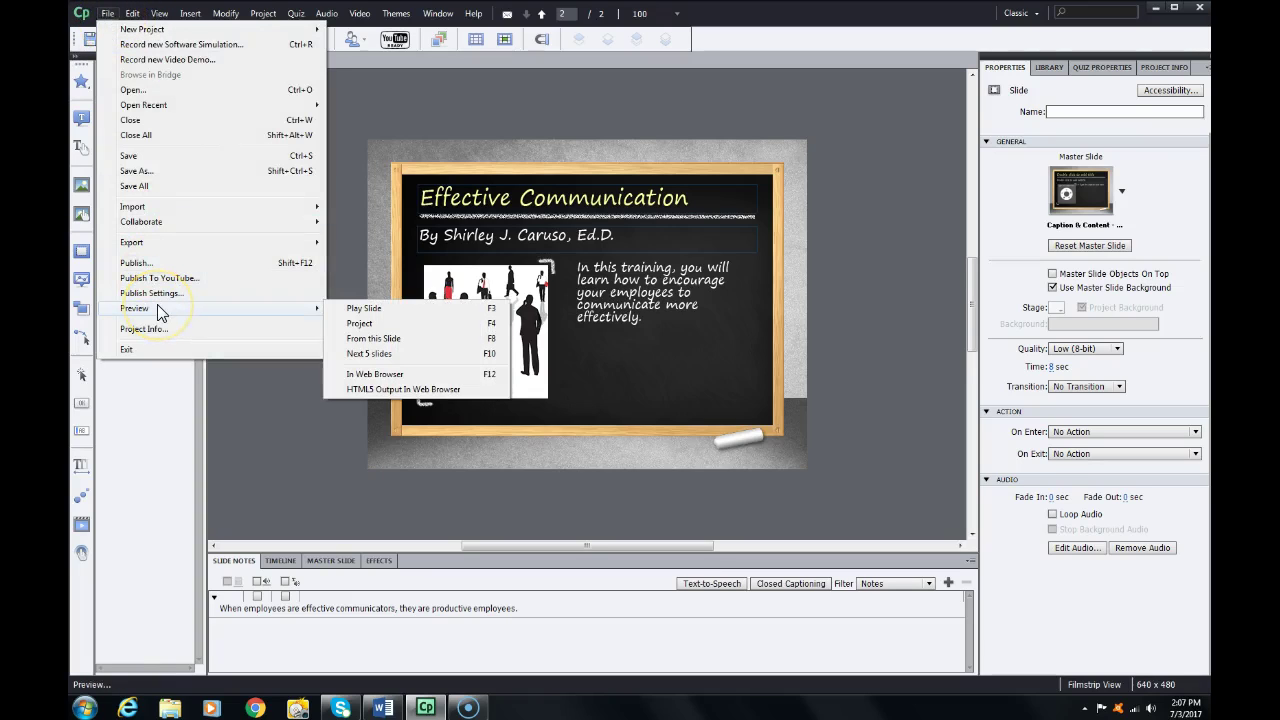
pyautogui.click(362, 324)
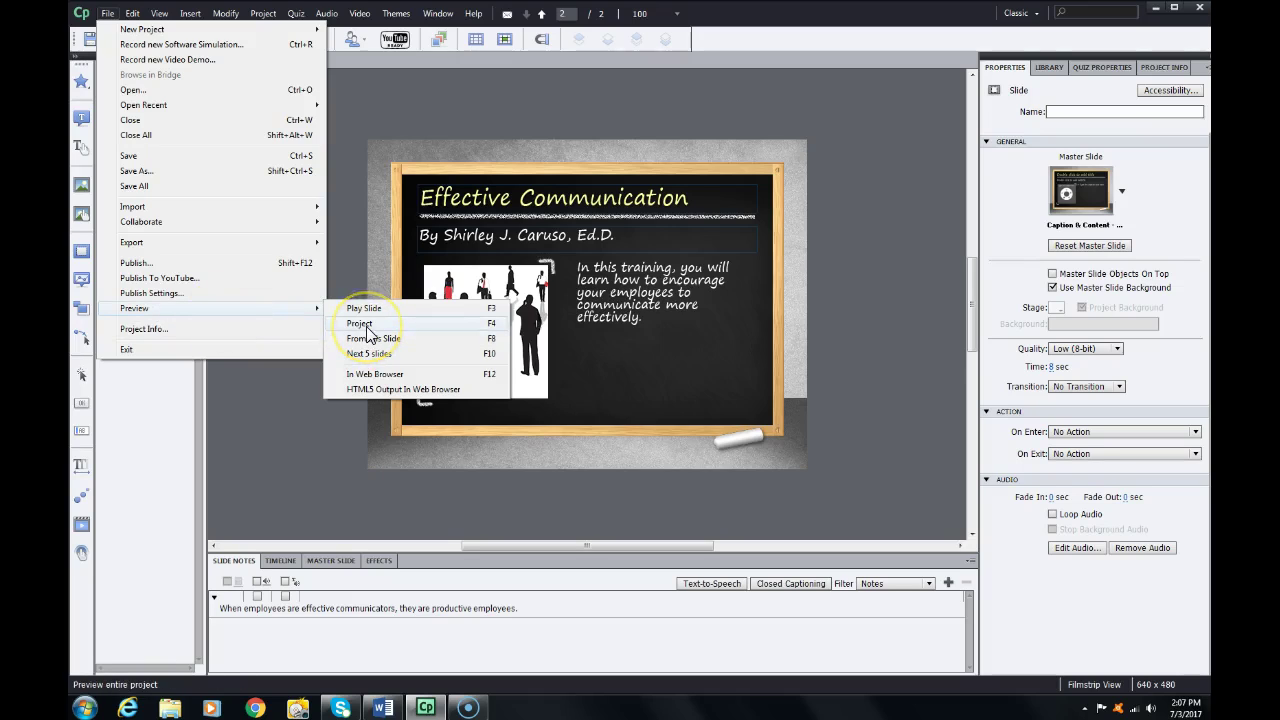
pyautogui.click(366, 326)
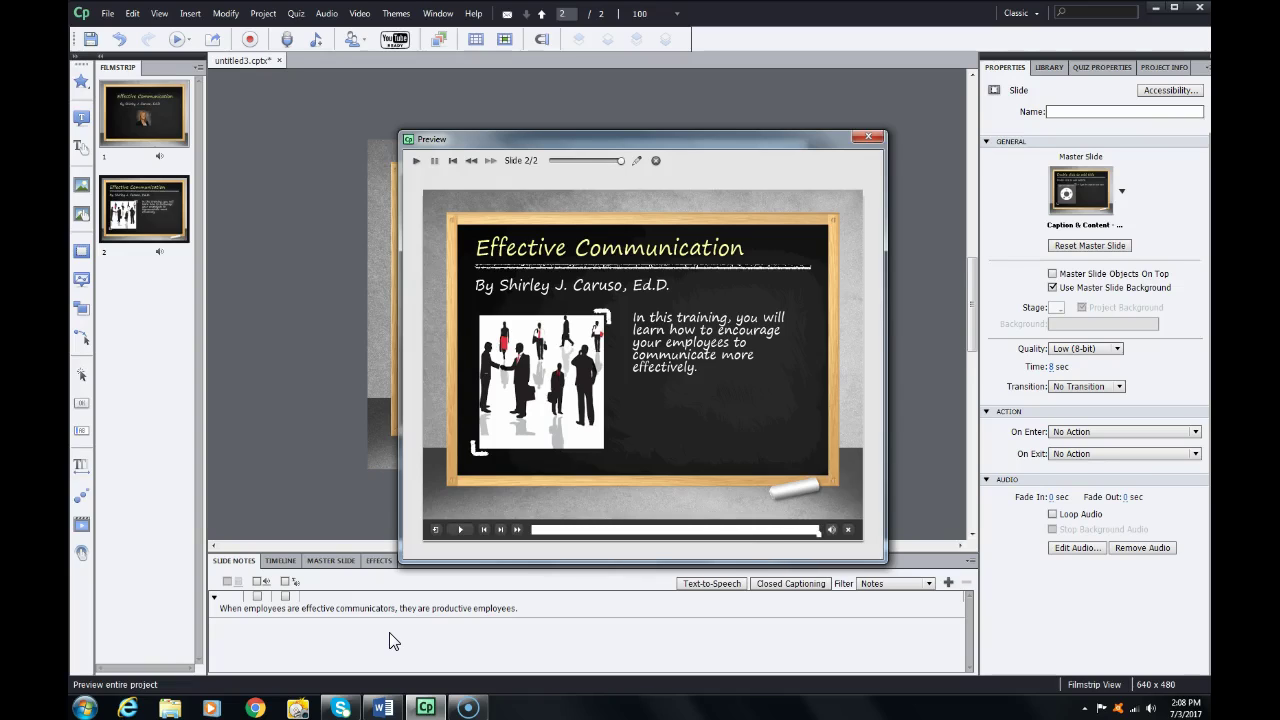
pyautogui.click(874, 136)
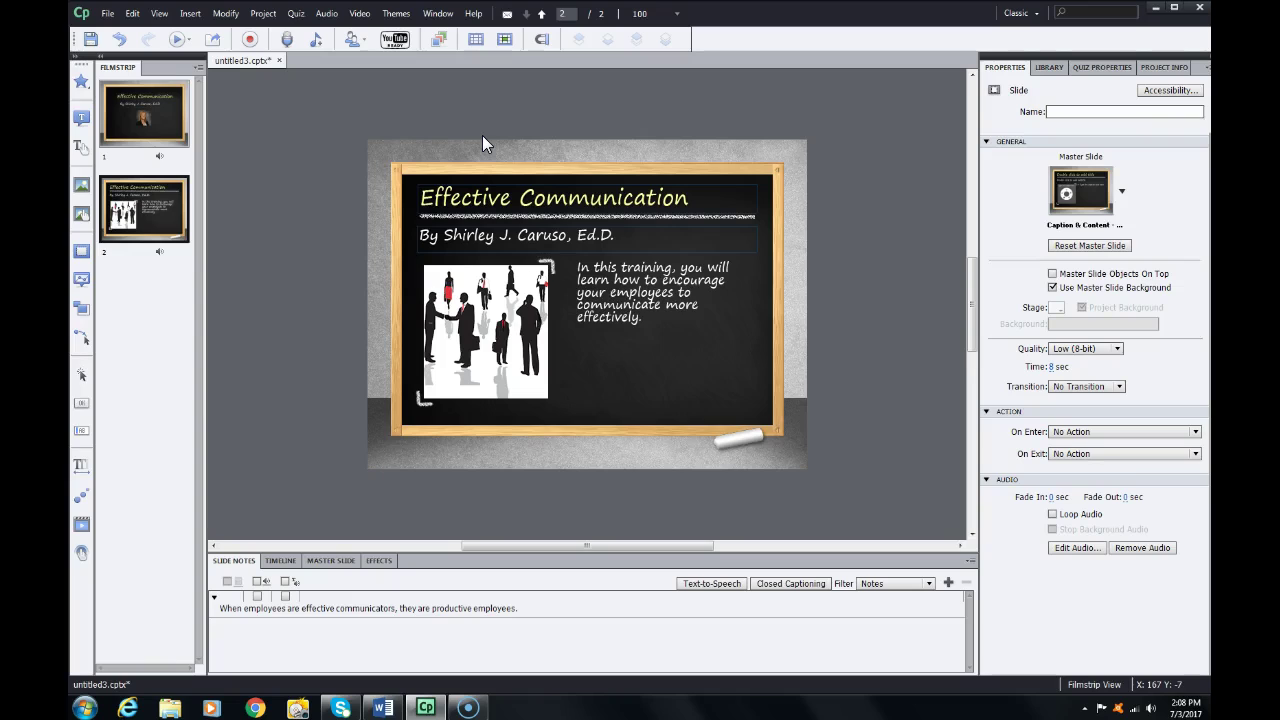
# Show the timeline of slide 1 and preview the project from this slide to check how long the profile picture stays visible
pyautogui.click(163, 113)
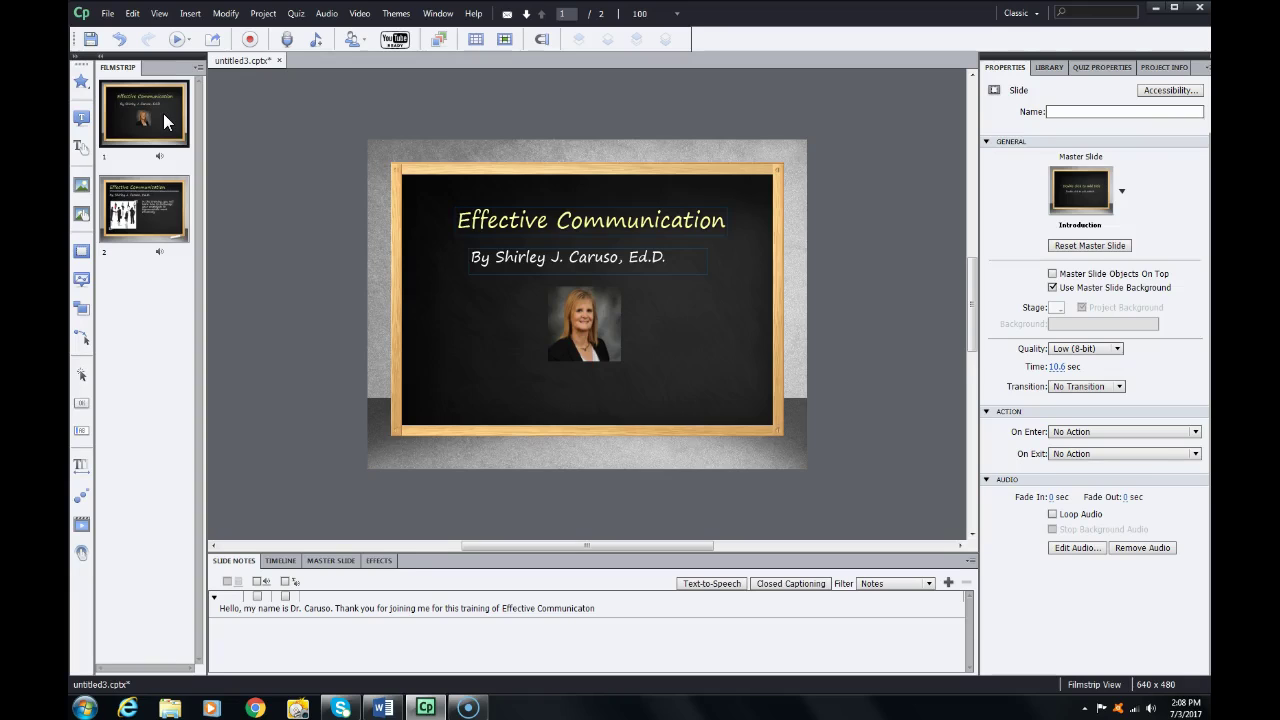
pyautogui.click(278, 561)
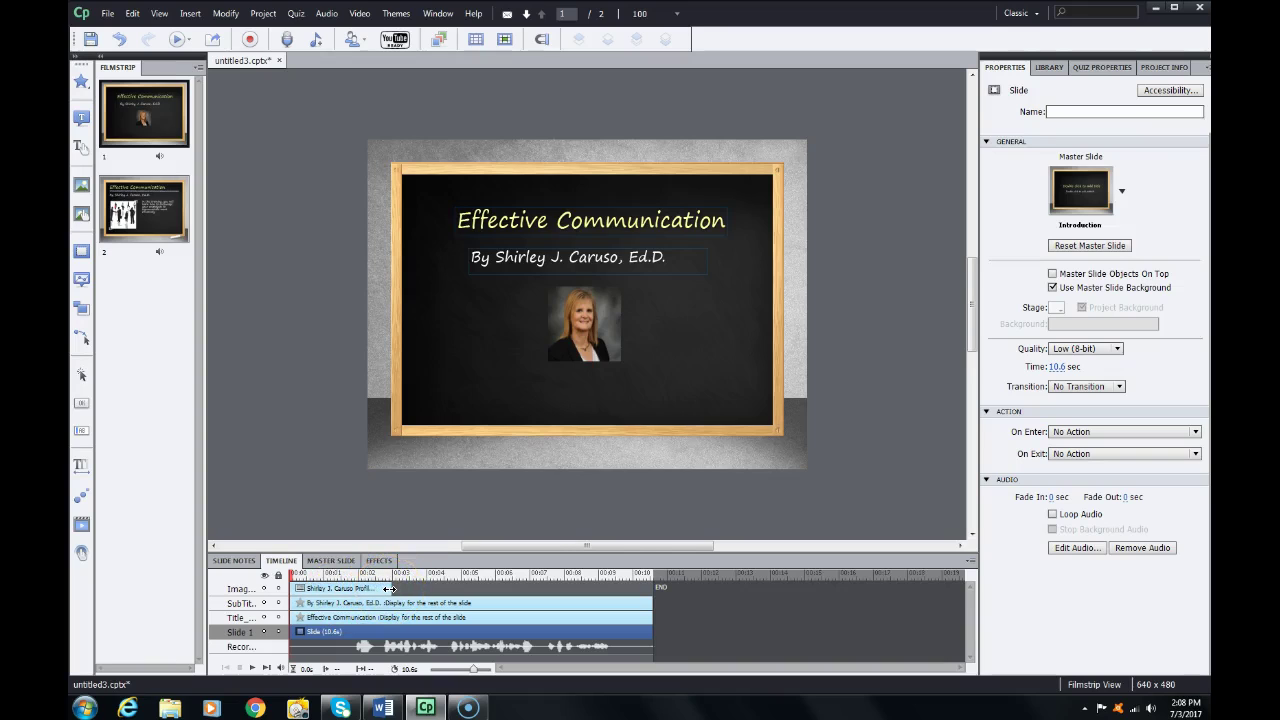
pyautogui.click(107, 15)
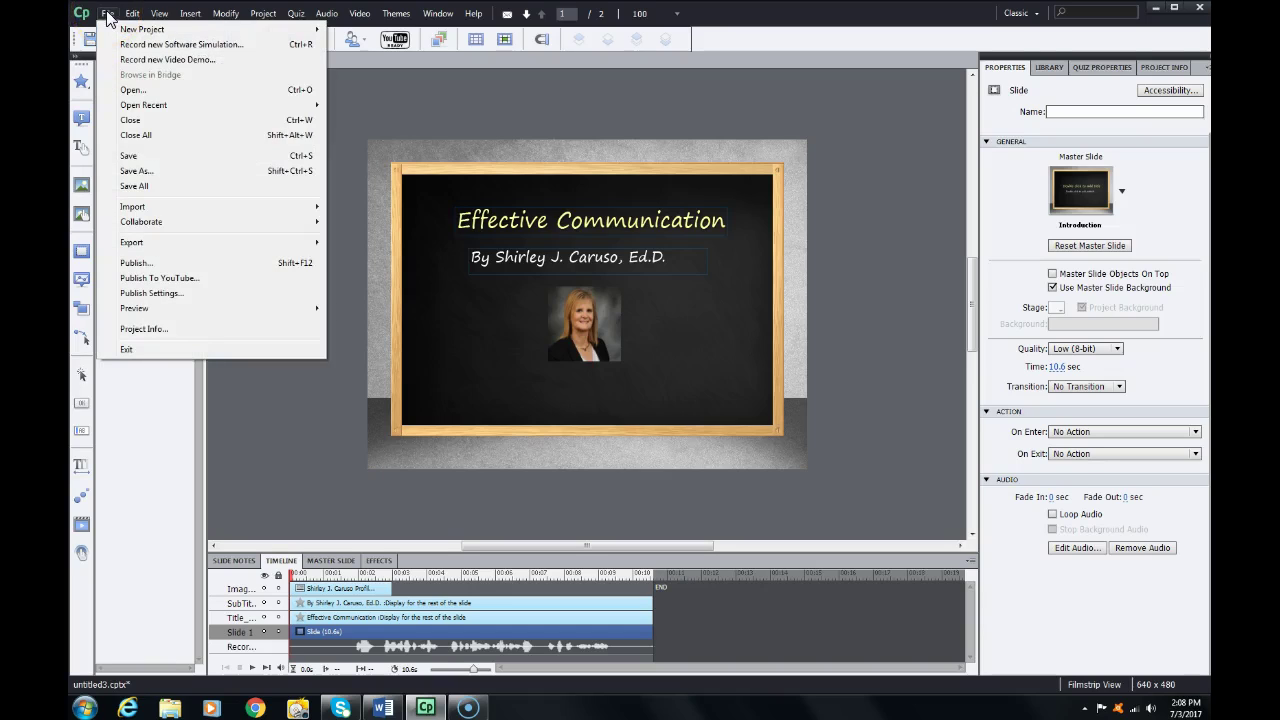
pyautogui.moveTo(196, 304)
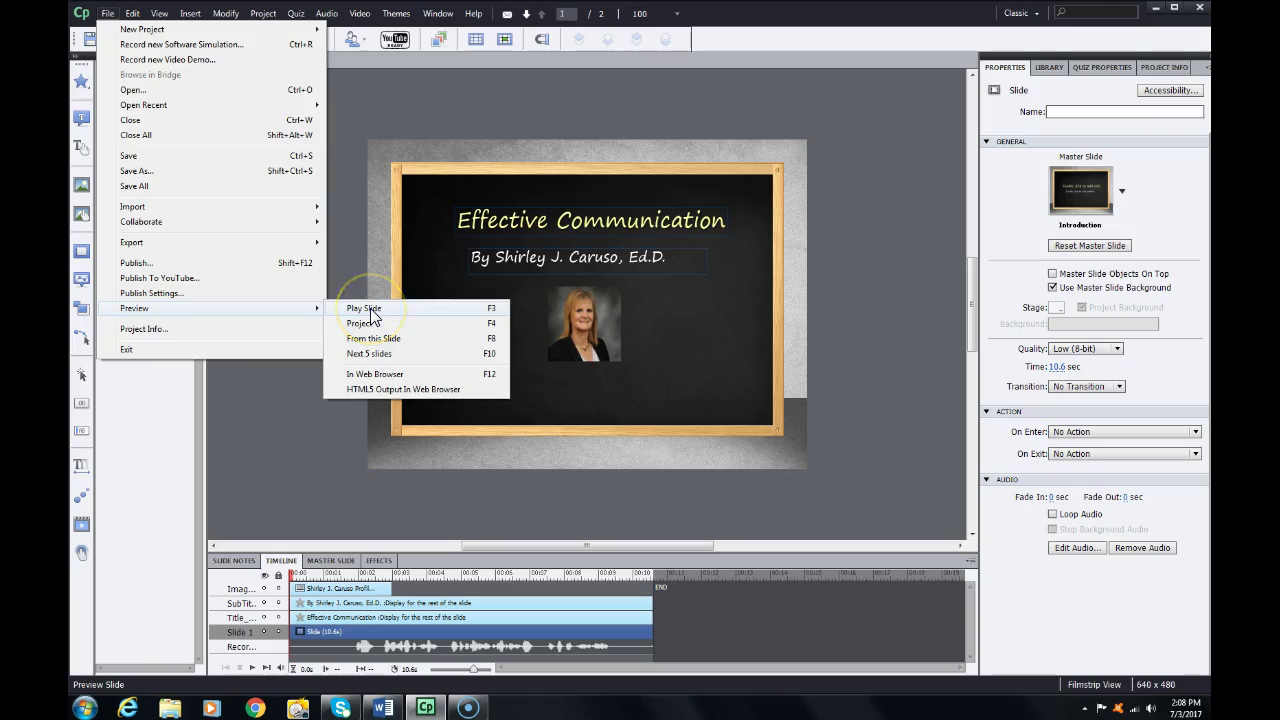
pyautogui.click(378, 341)
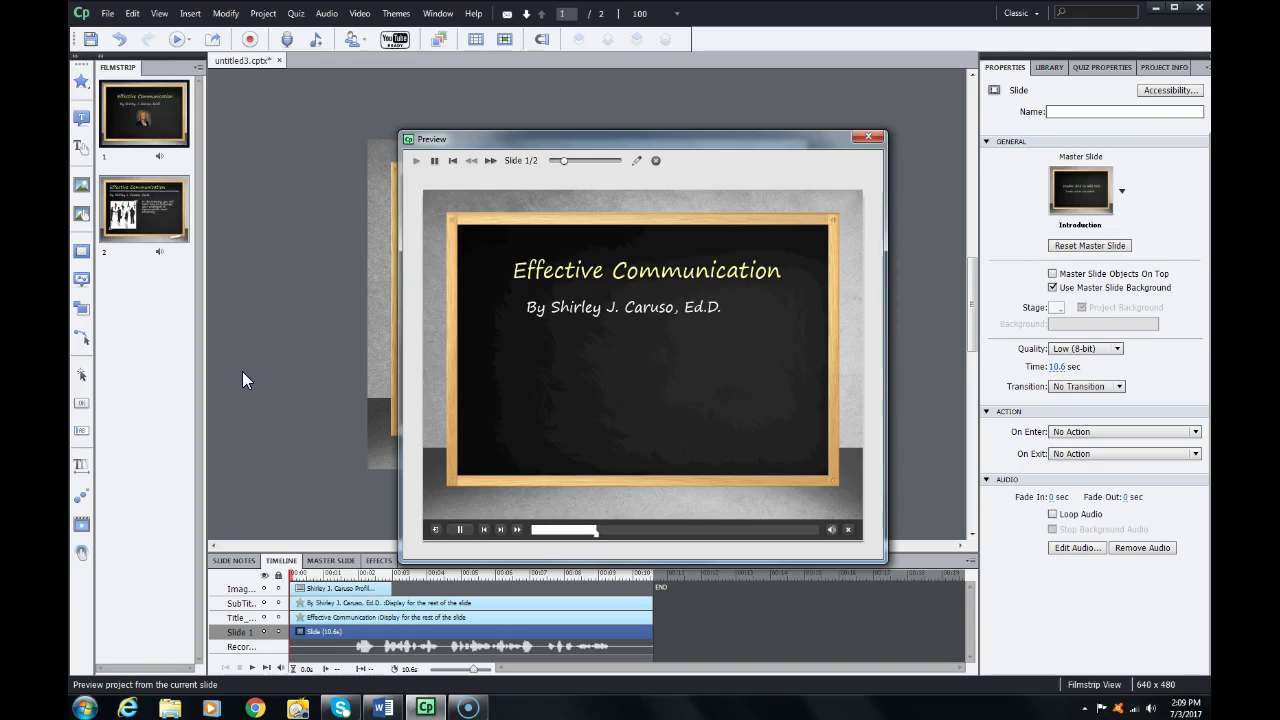
pyautogui.click(459, 529)
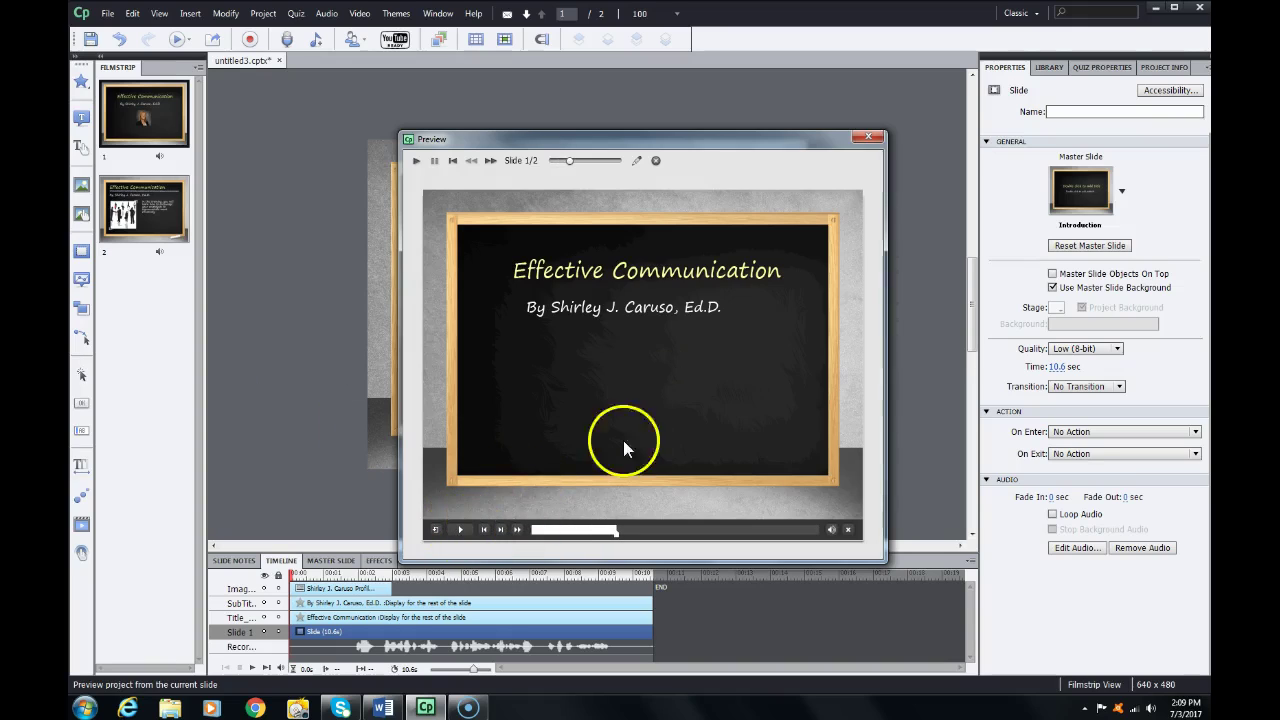
pyautogui.click(866, 138)
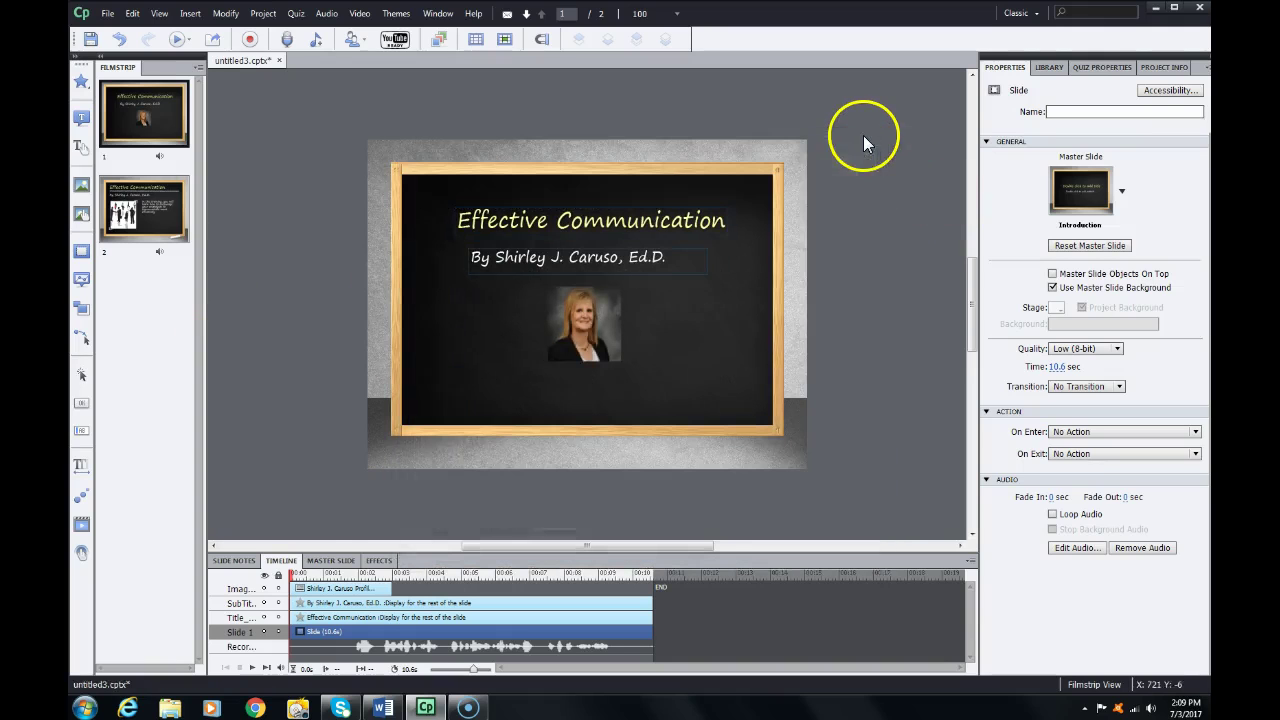
# Extend the profile picture's duration on the slide 1 timeline to the end of the slide, 10.6 seconds
pyautogui.click(316, 590)
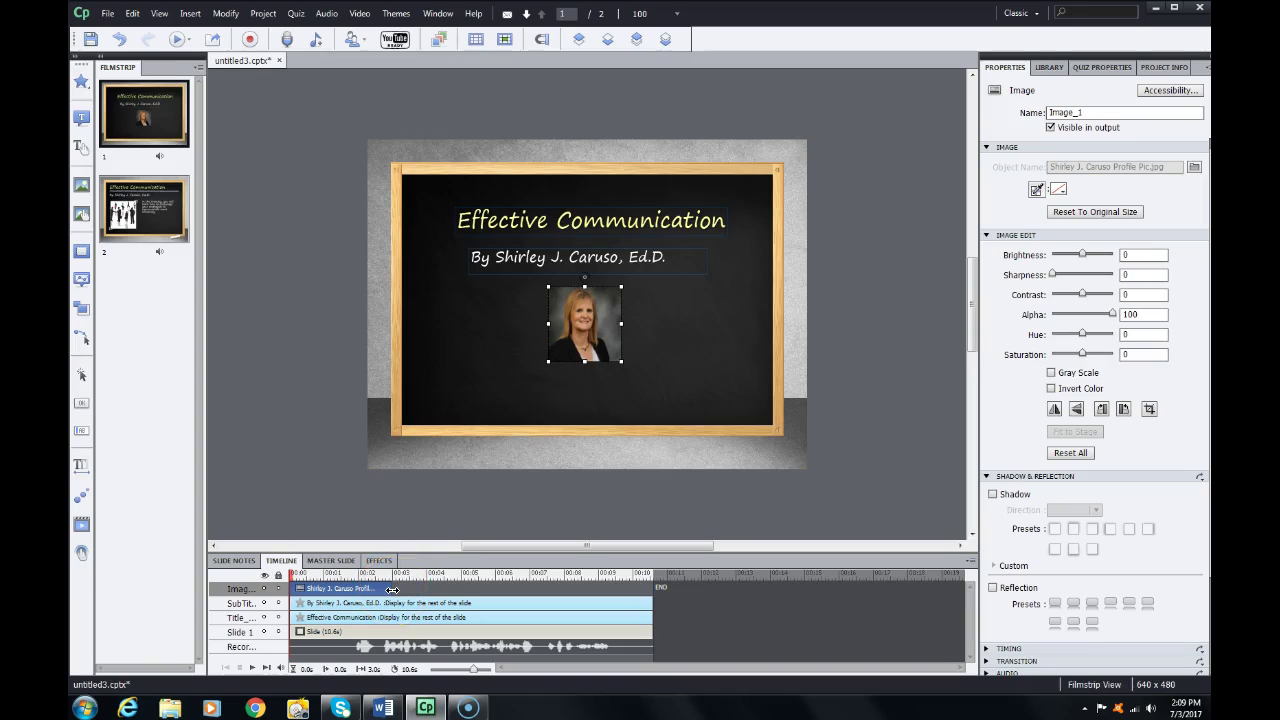
pyautogui.moveTo(392, 589); pyautogui.dragTo(657, 588)
pyautogui.click(600, 335)
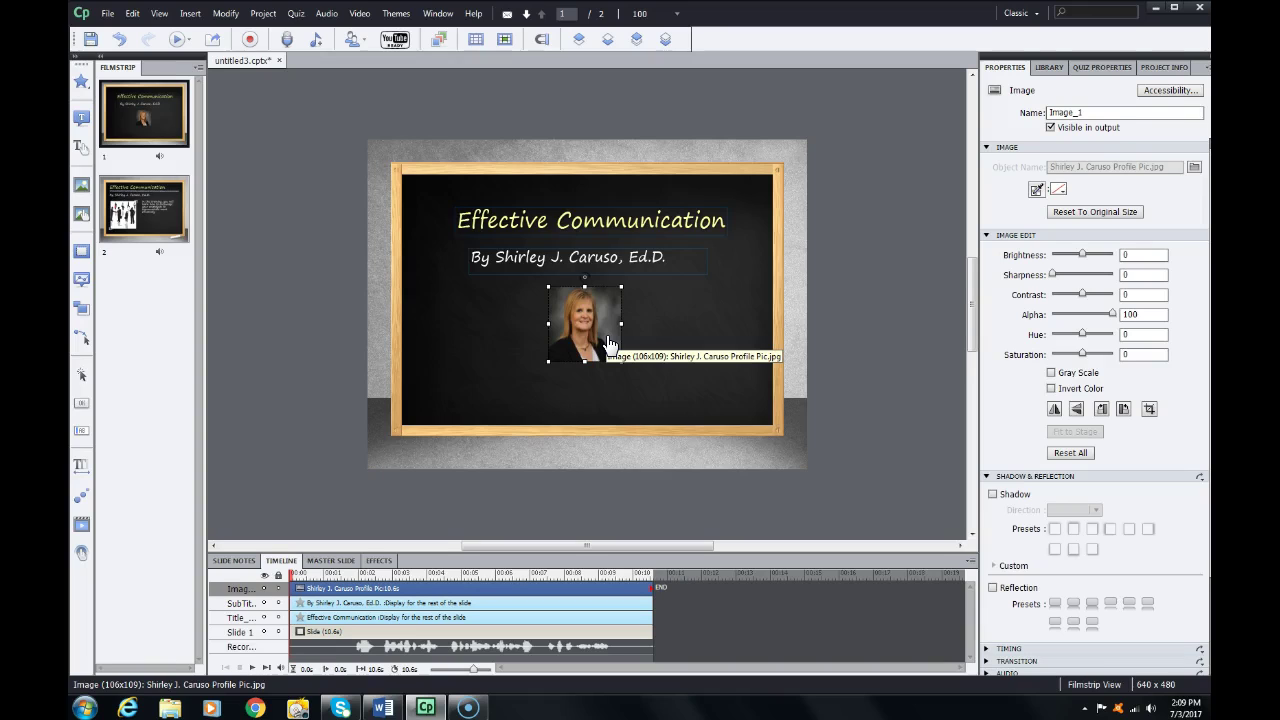
# Preview the project from slide 1 to check the profile picture's extended timing against the narration, and close the preview
pyautogui.click(108, 14)
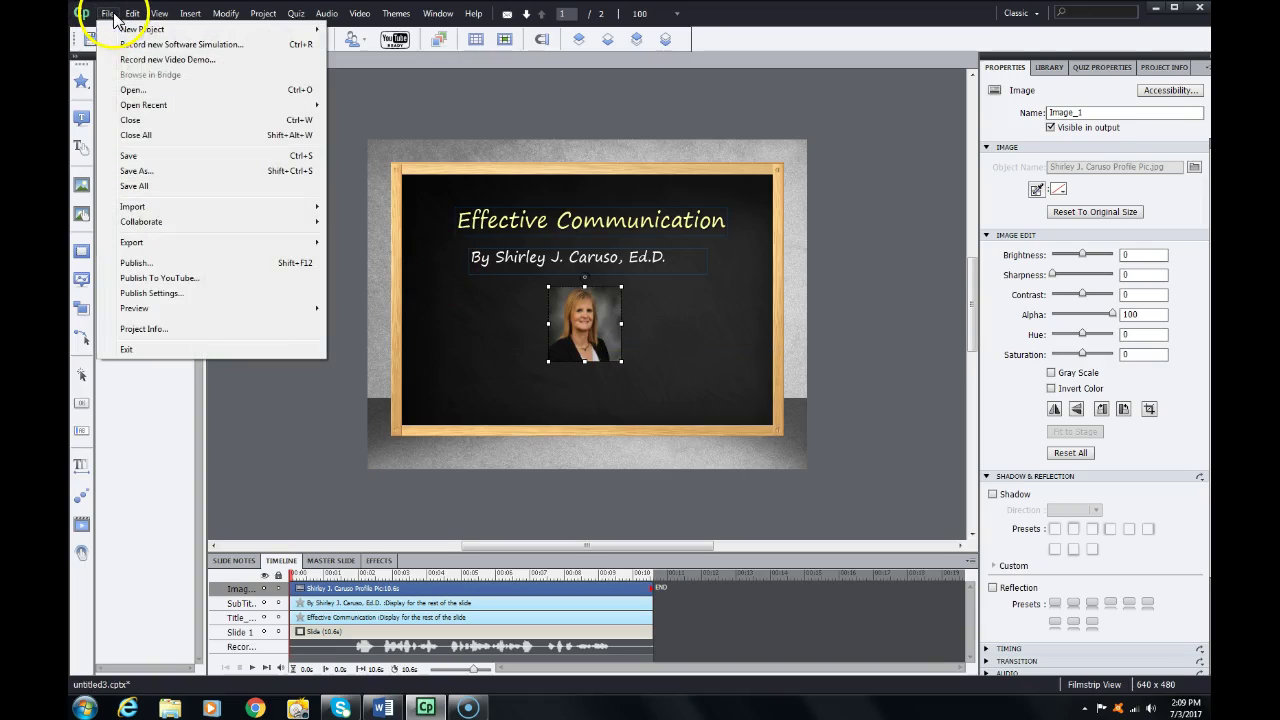
pyautogui.moveTo(190, 314)
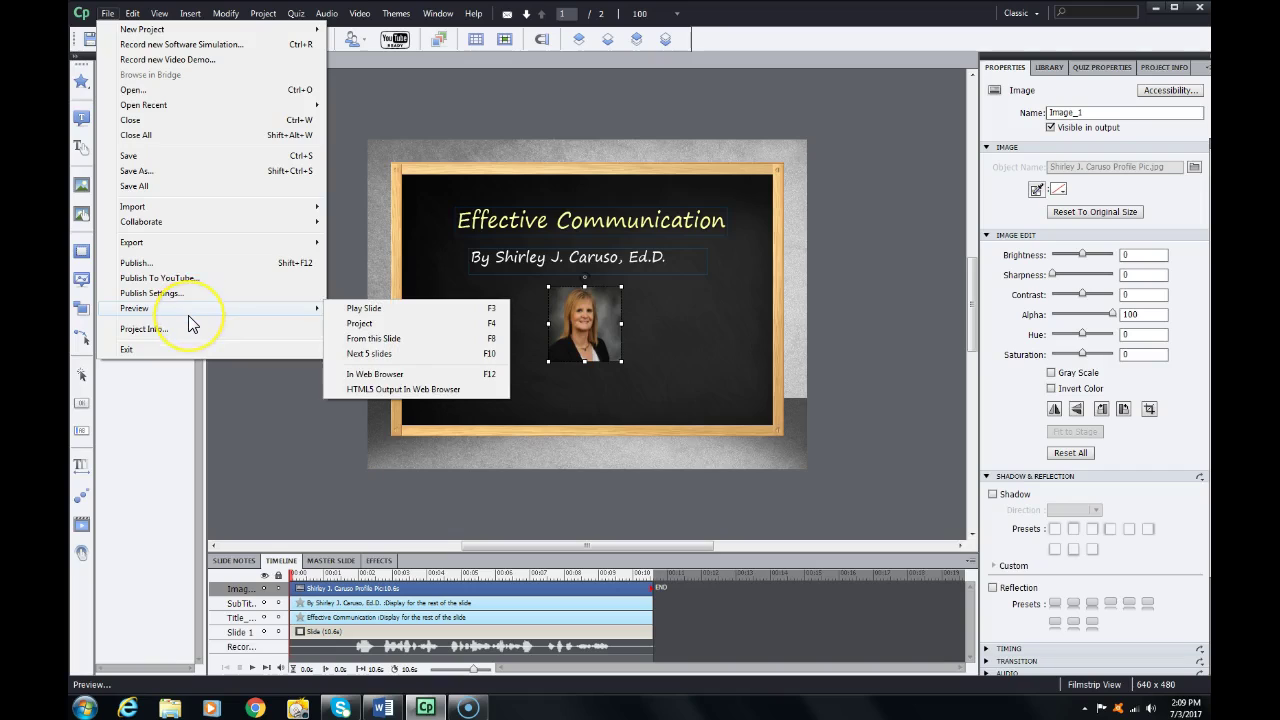
pyautogui.click(378, 339)
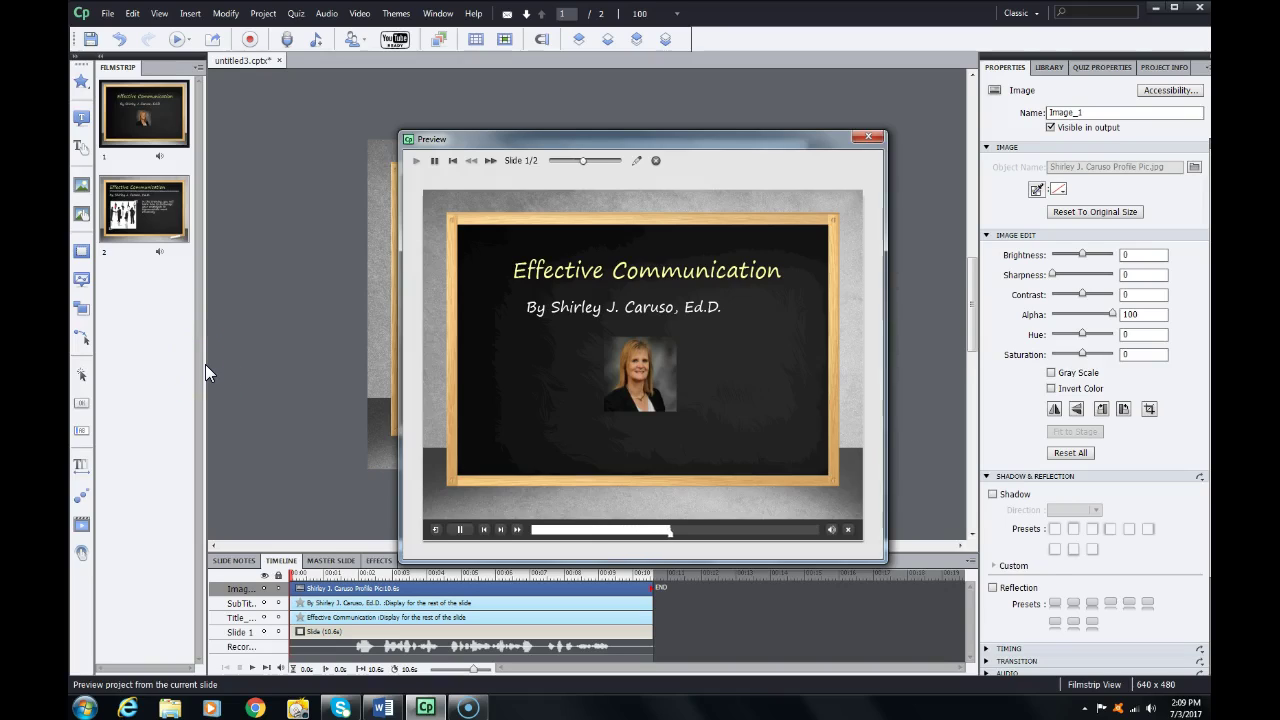
pyautogui.click(871, 138)
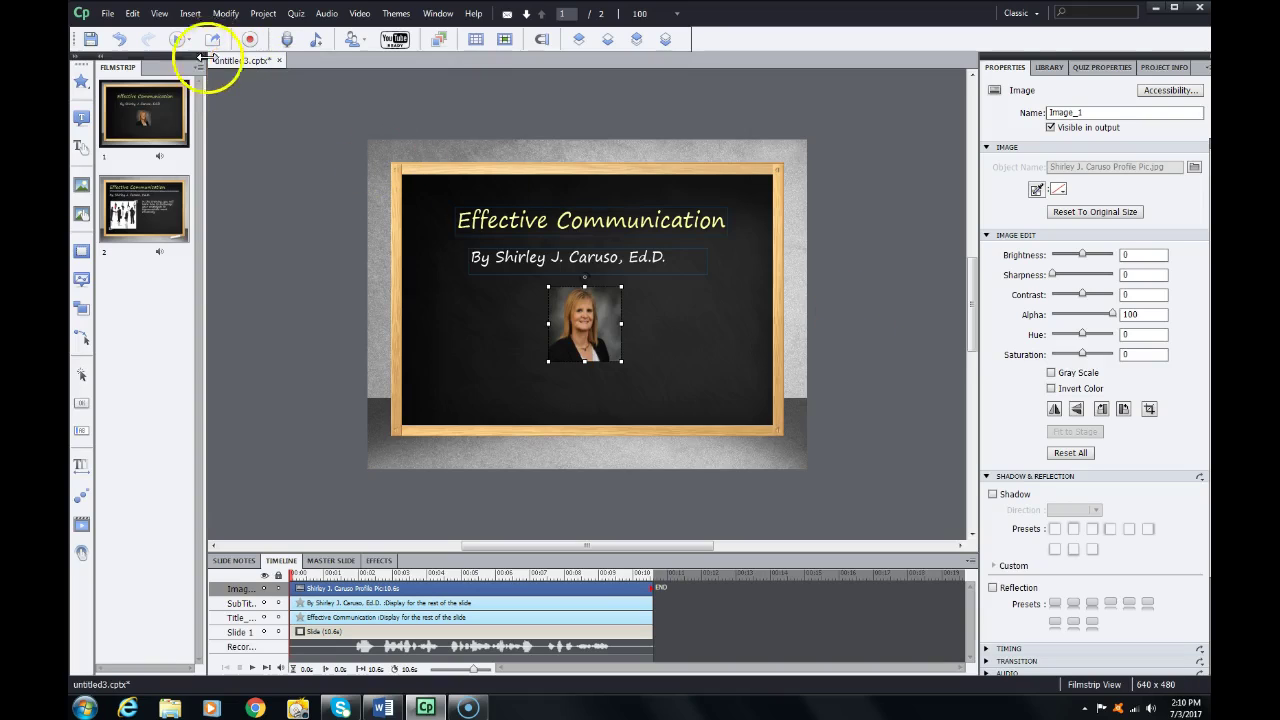
# Save the project to the Desktop as Instructional Audio, replacing the existing file of that name
pyautogui.click(107, 13)
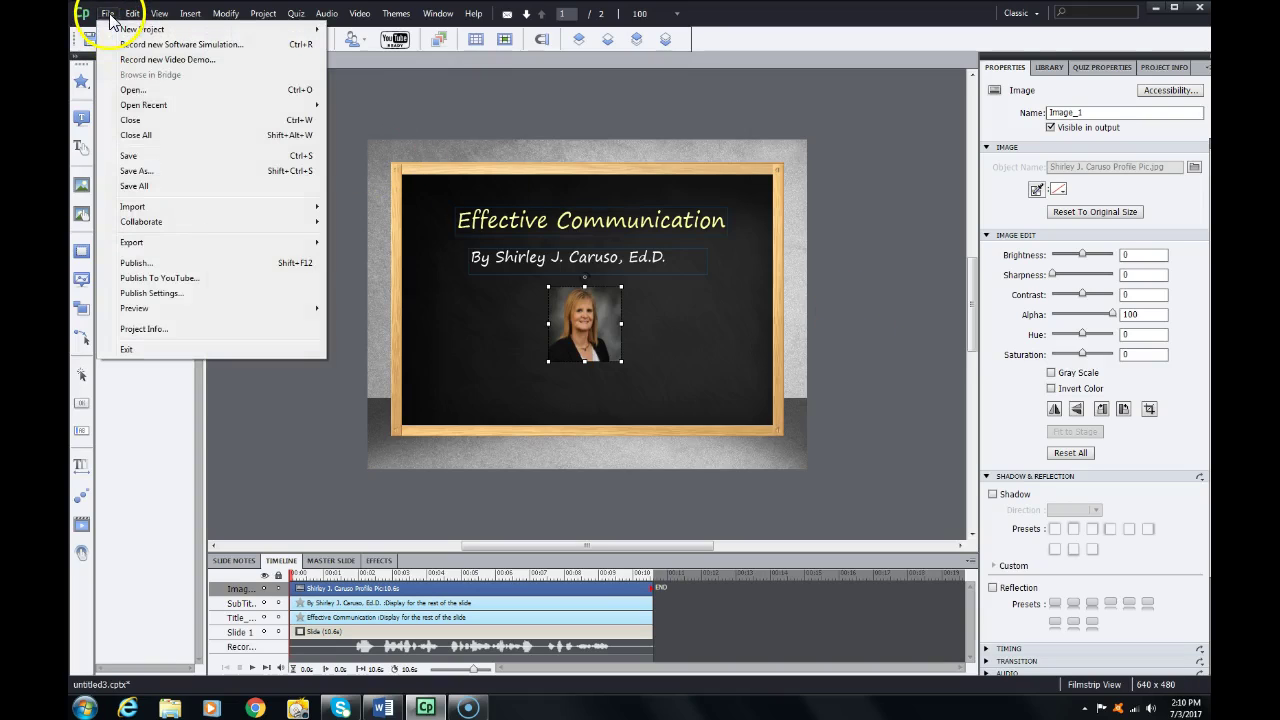
pyautogui.click(145, 176)
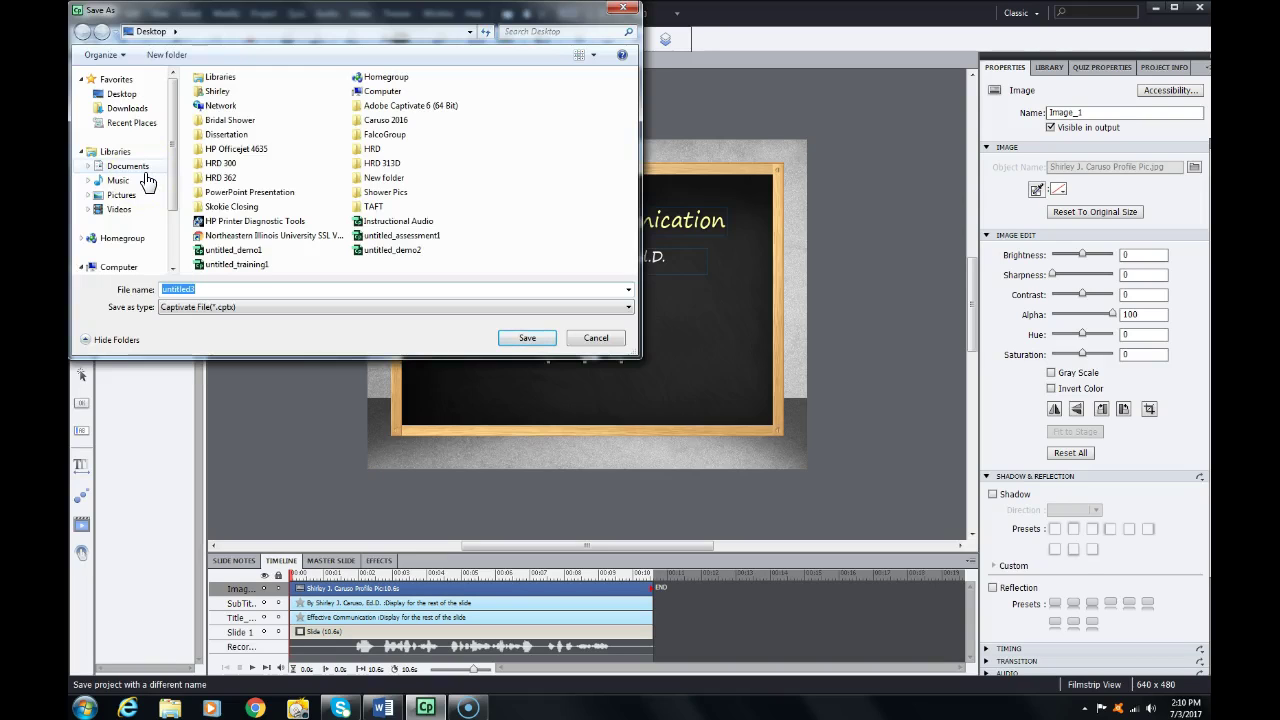
pyautogui.scroll(-2, 147, 181)
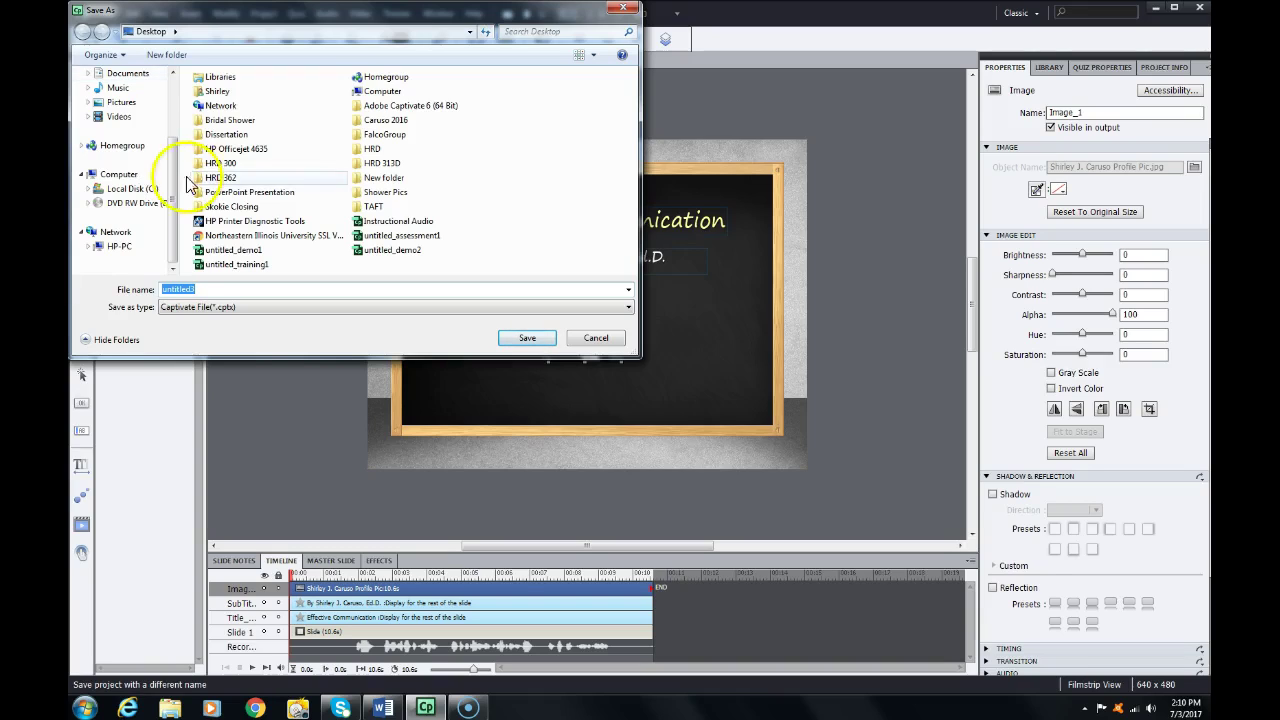
pyautogui.moveTo(173, 177); pyautogui.dragTo(175, 117)
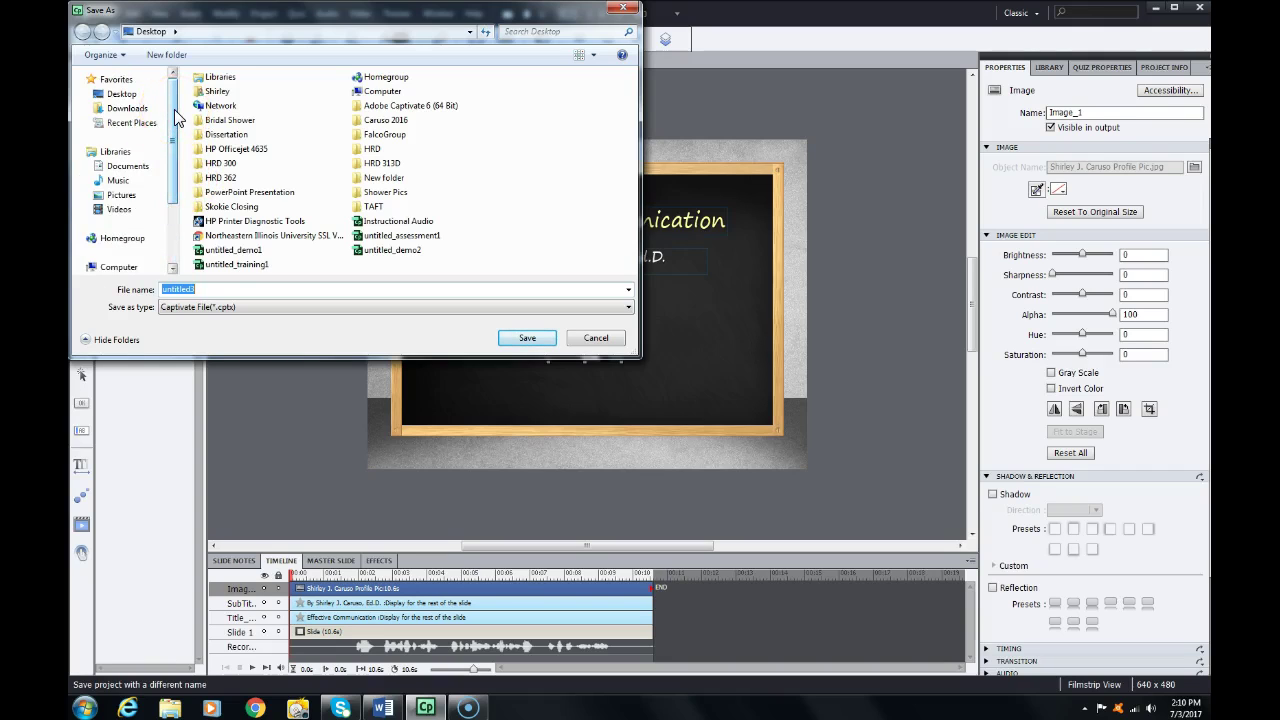
pyautogui.click(118, 94)
pyautogui.doubleClick(200, 289)
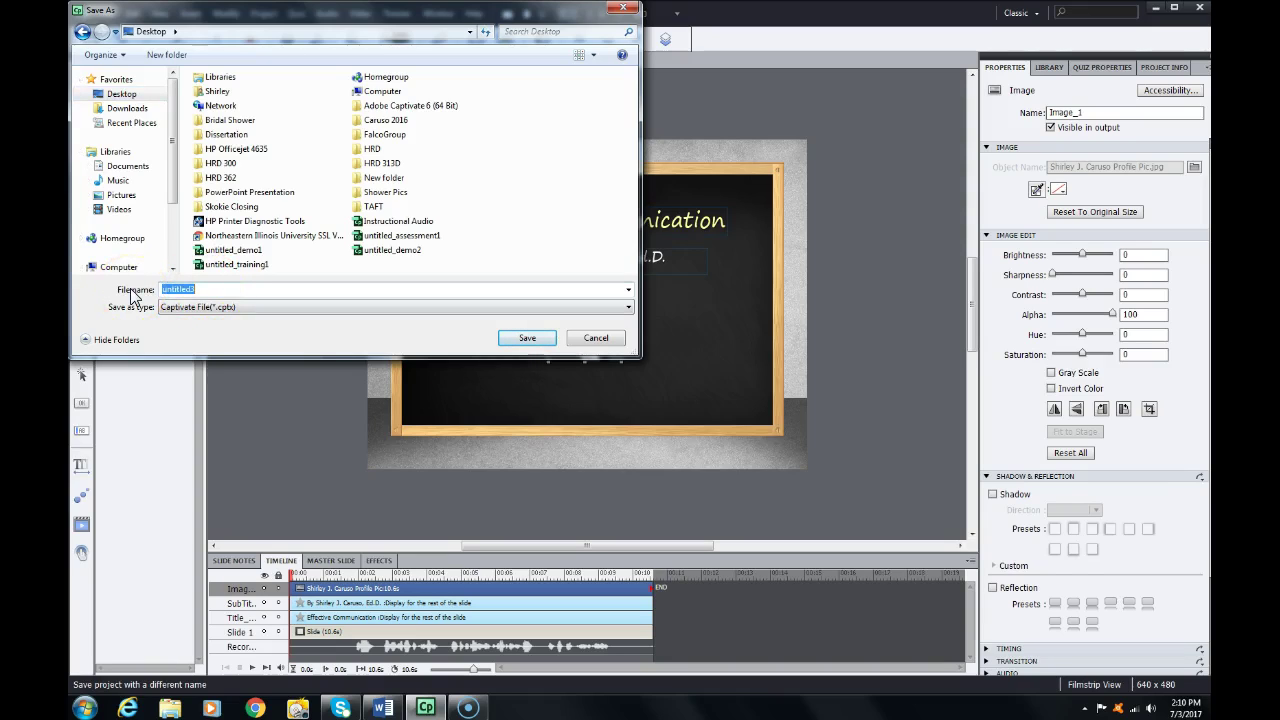
pyautogui.write('Instructional Audio')
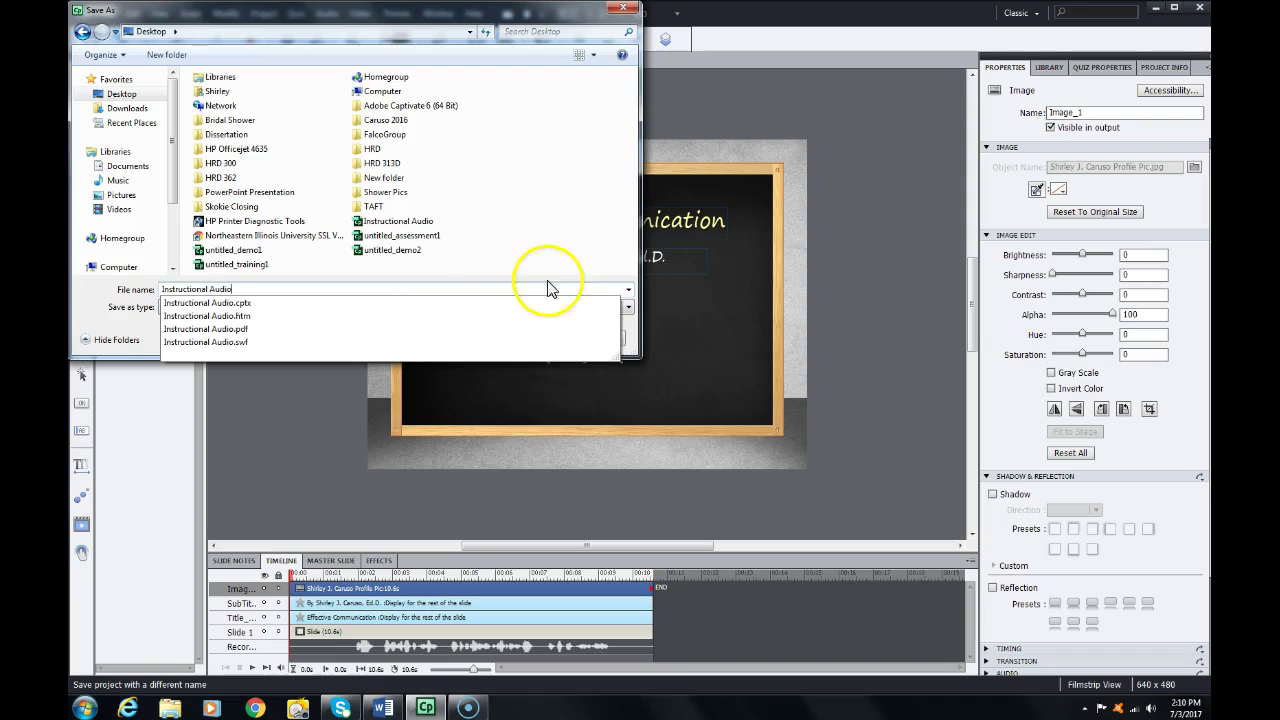
pyautogui.click(529, 251)
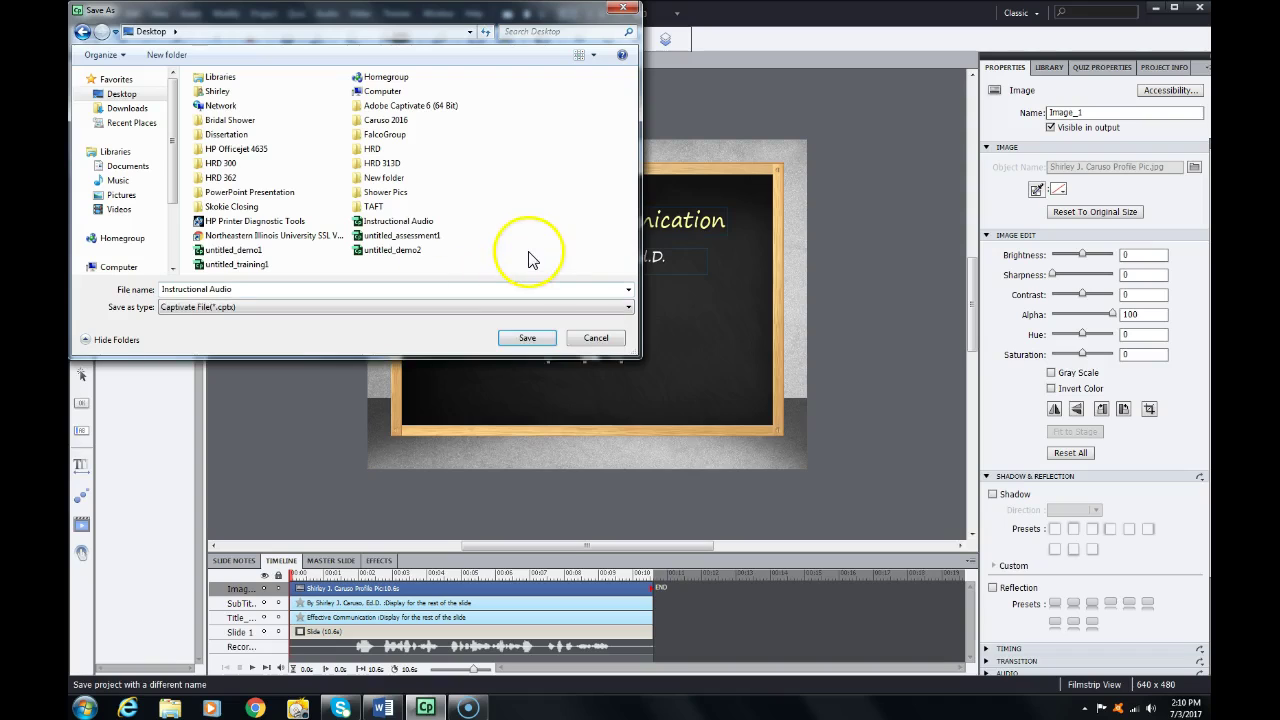
pyautogui.click(521, 340)
pyautogui.click(699, 369)
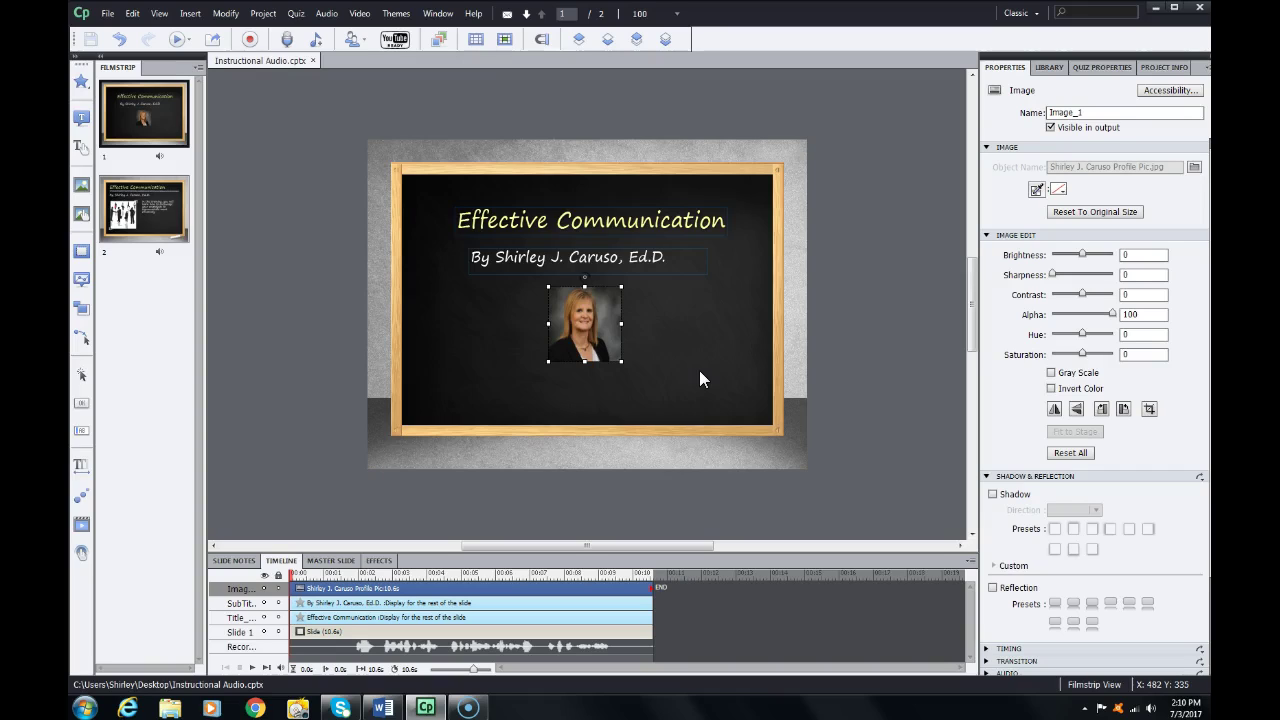
# Publish the project in SWF format to the Desktop folder, overwriting the existing published file and acknowledging the PDF note
pyautogui.click(107, 14)
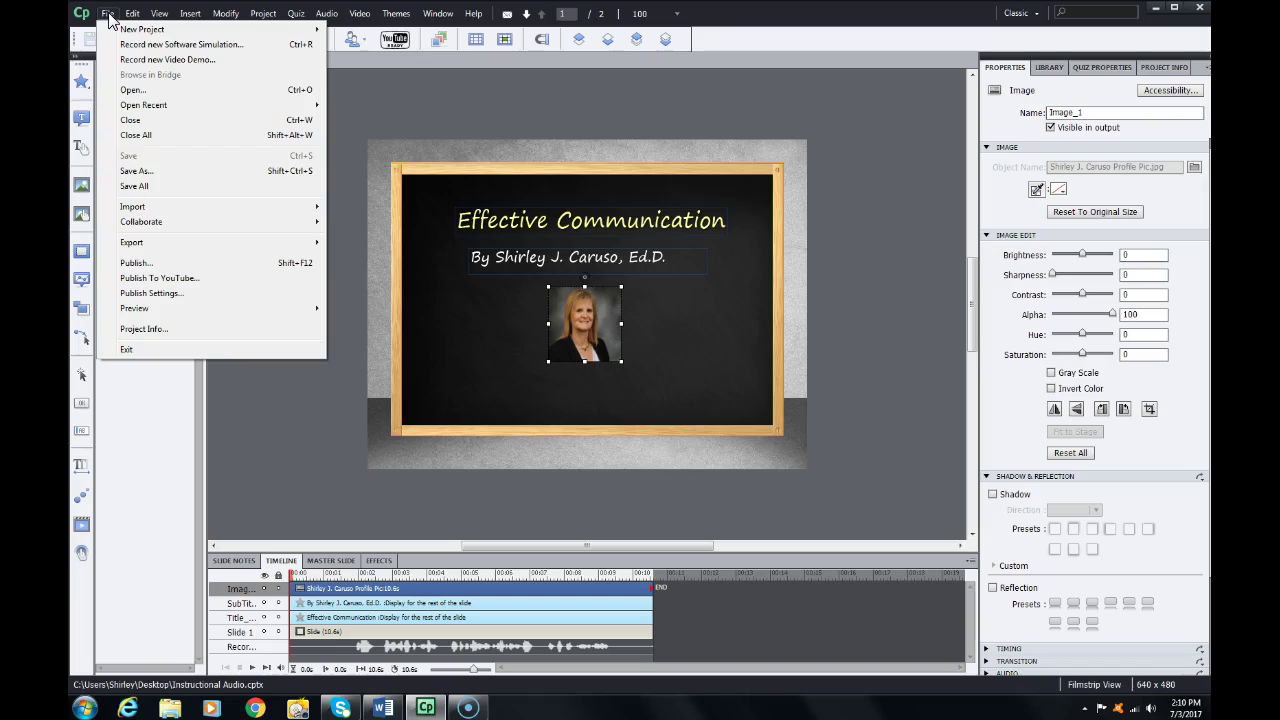
pyautogui.click(144, 265)
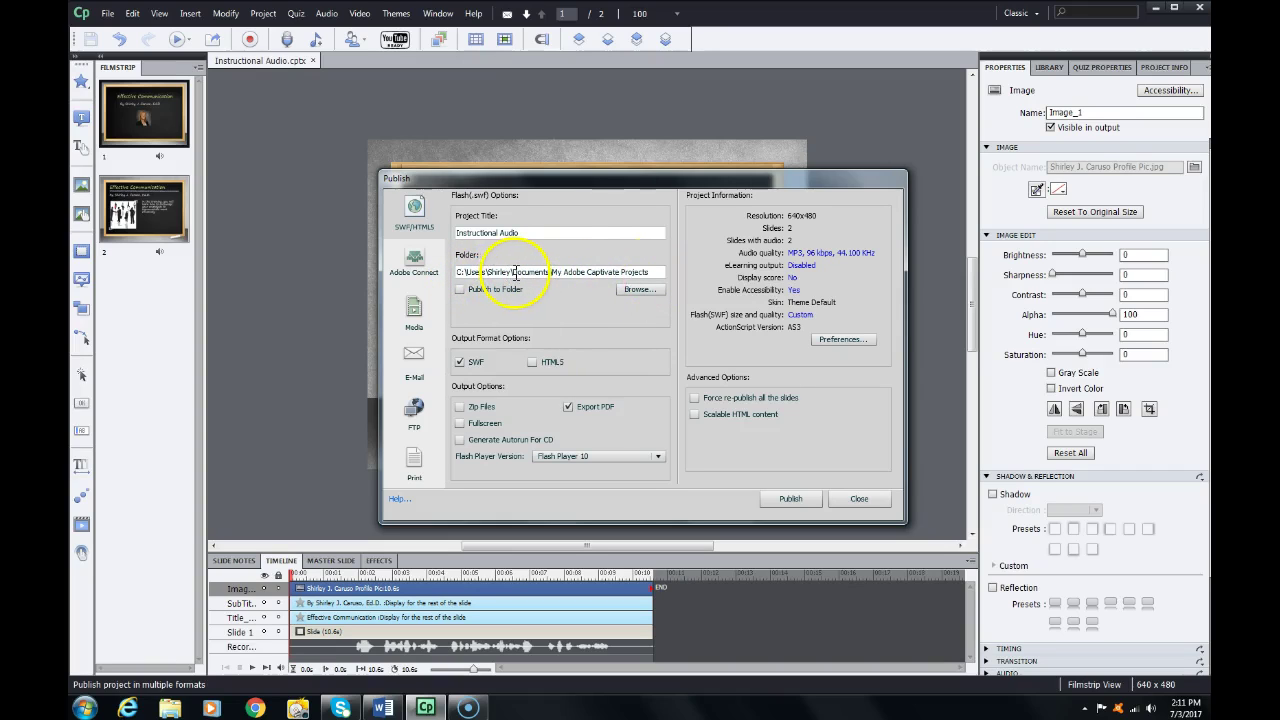
pyautogui.click(634, 289)
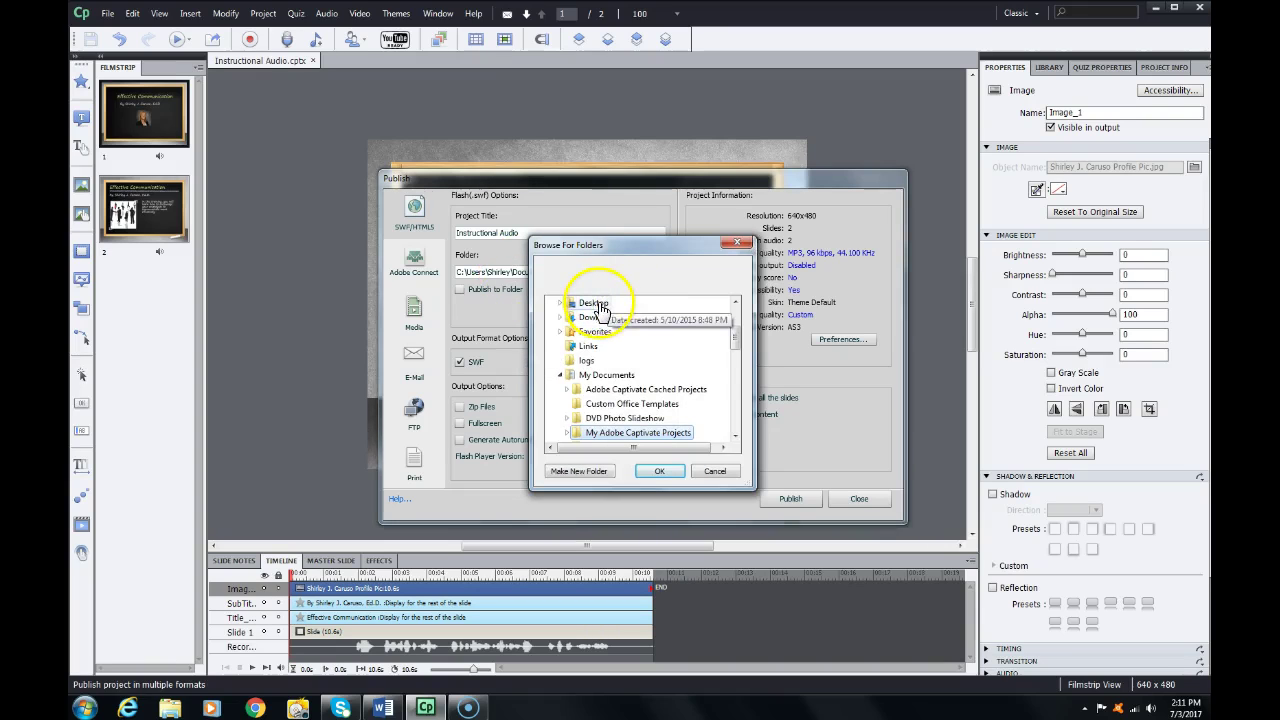
pyautogui.click(597, 304)
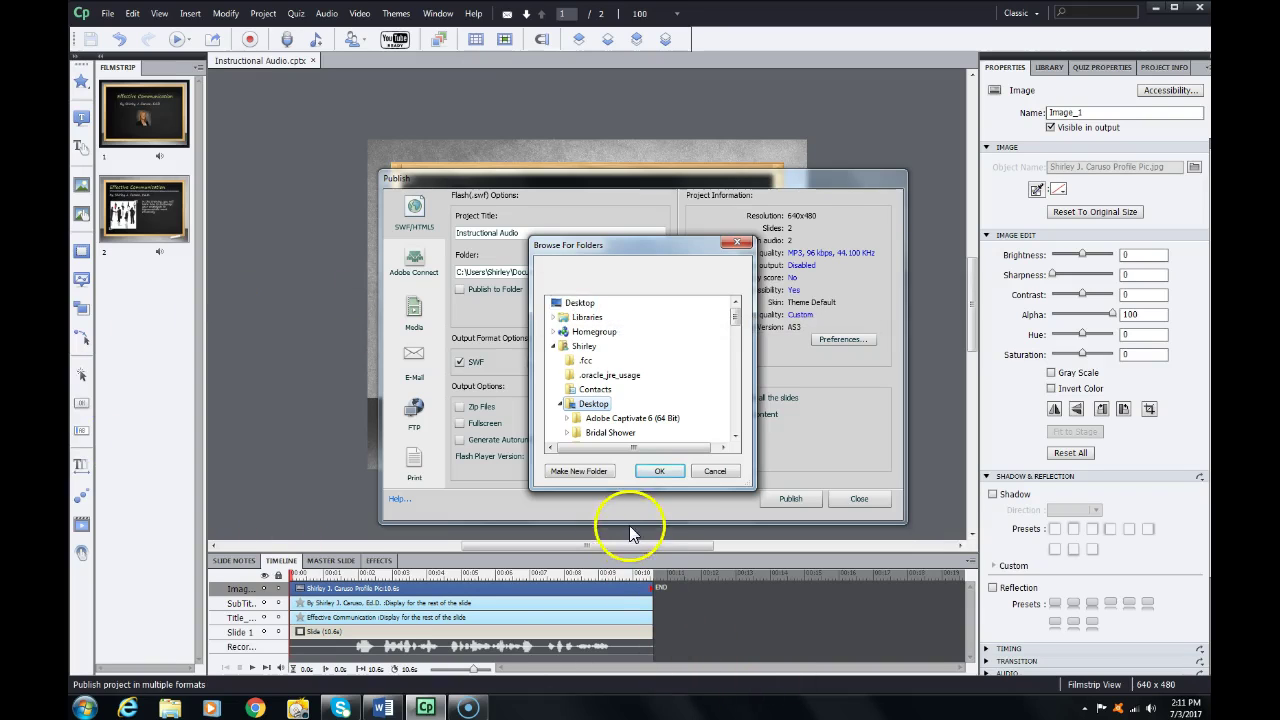
pyautogui.click(659, 470)
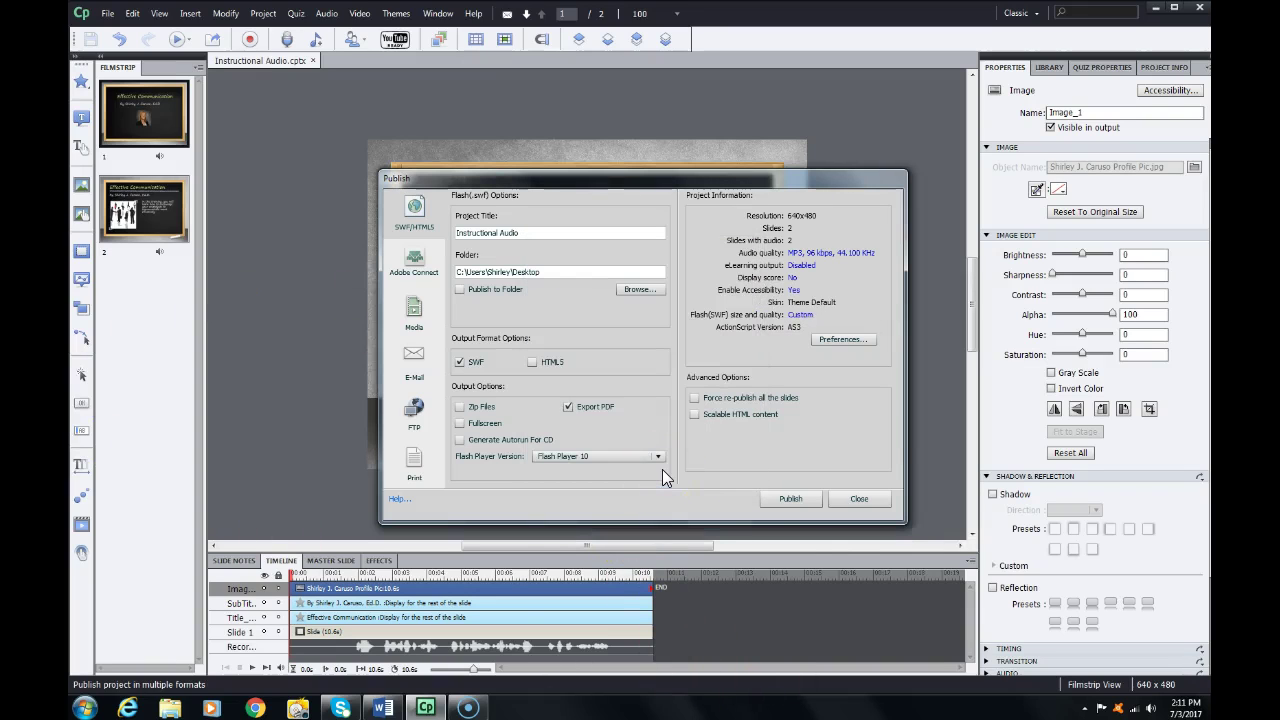
pyautogui.click(790, 499)
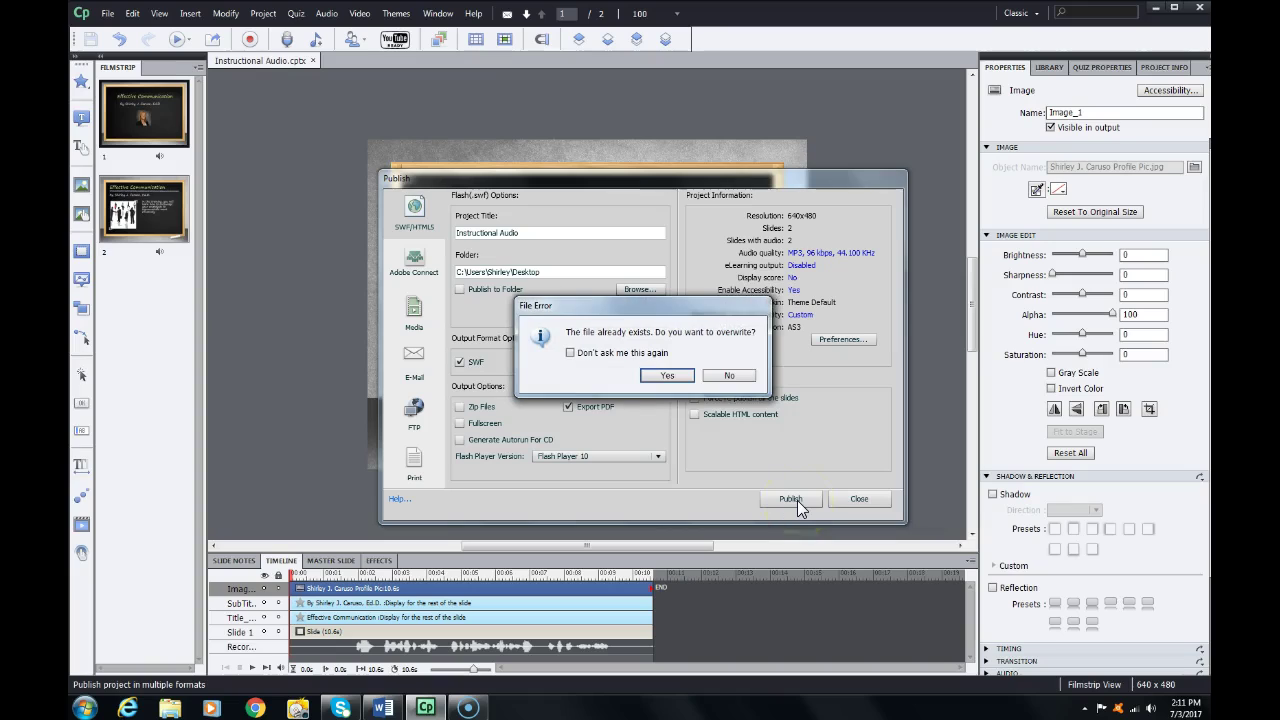
pyautogui.click(668, 376)
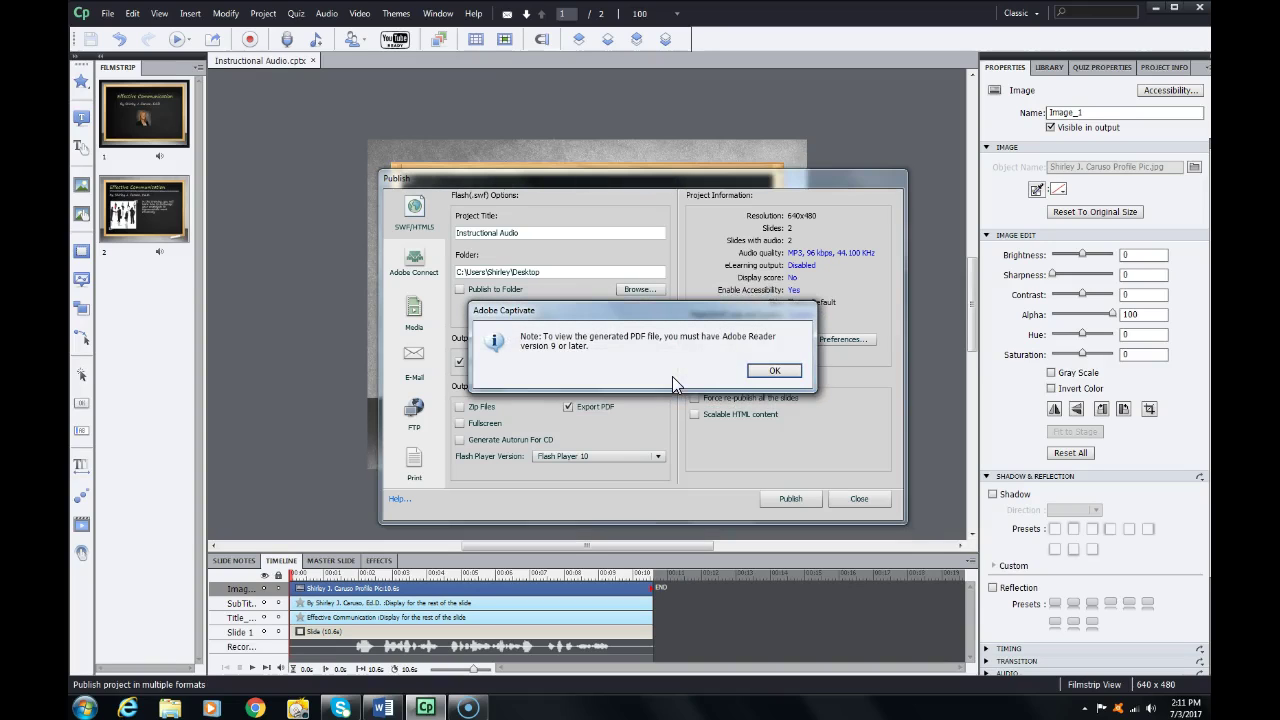
pyautogui.click(772, 371)
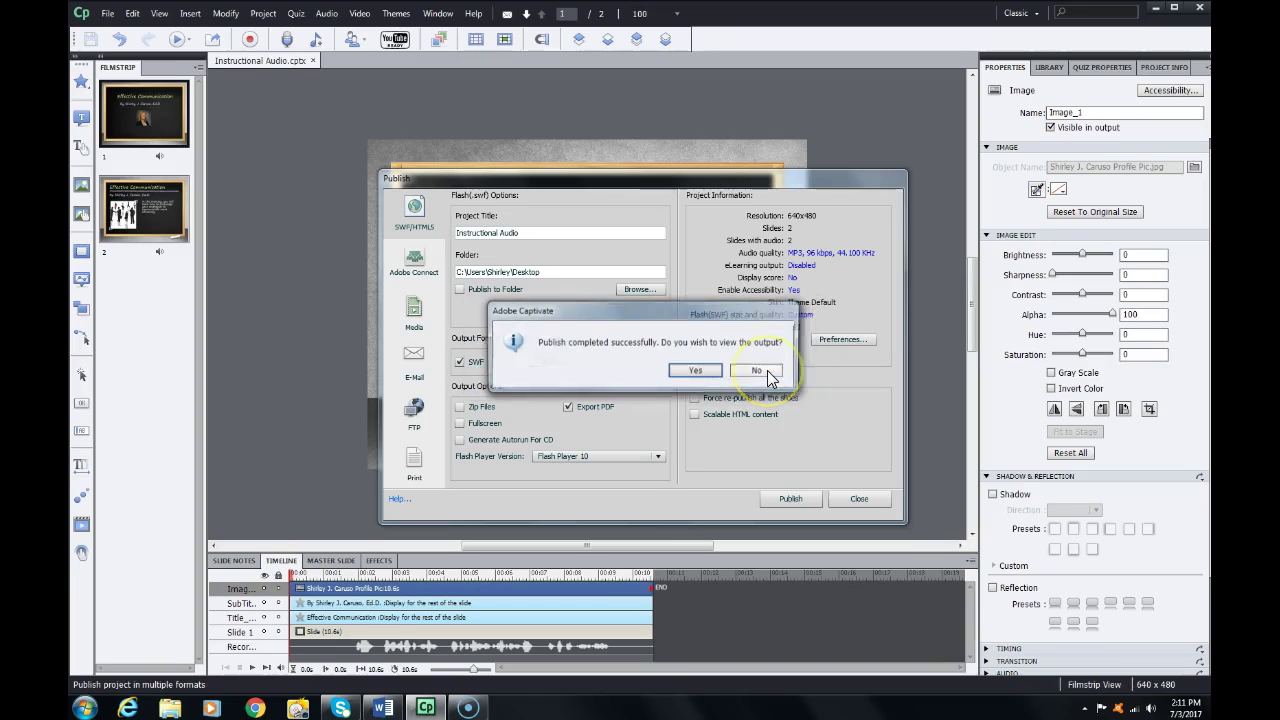
# View the published output in the browser to check slide 1 with its narration, and pause the playback
pyautogui.click(697, 371)
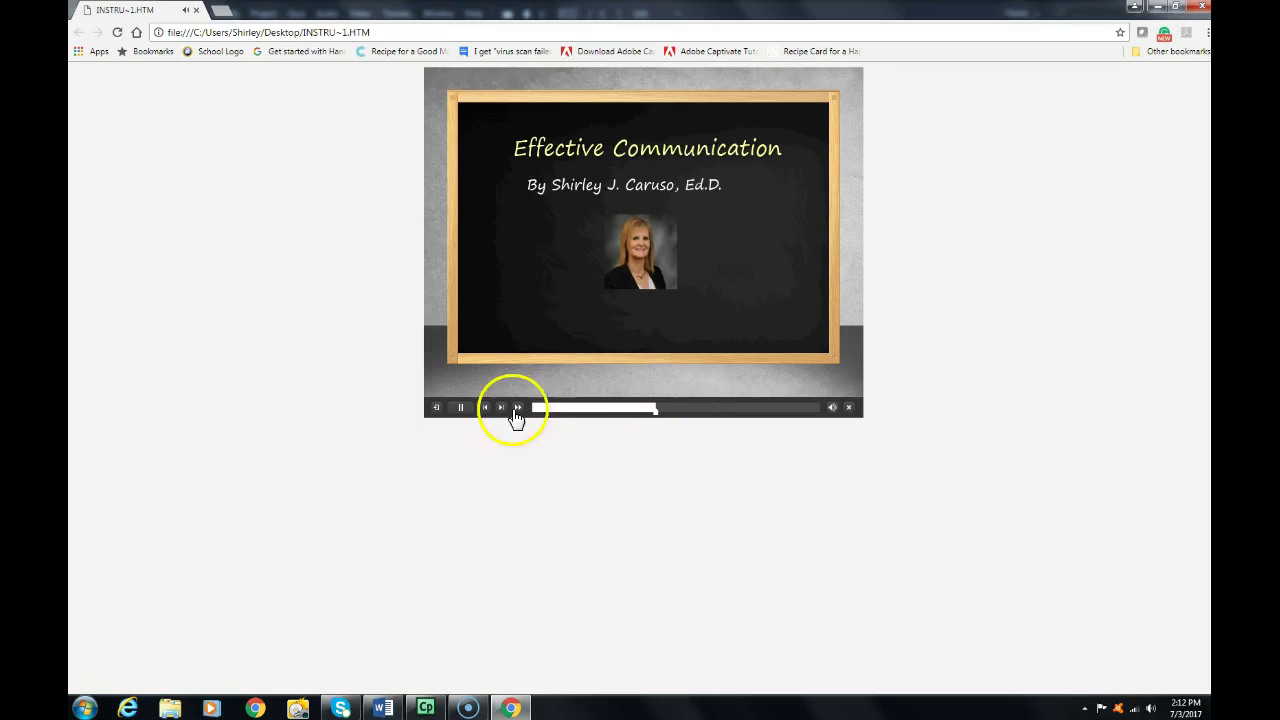
pyautogui.click(465, 417)
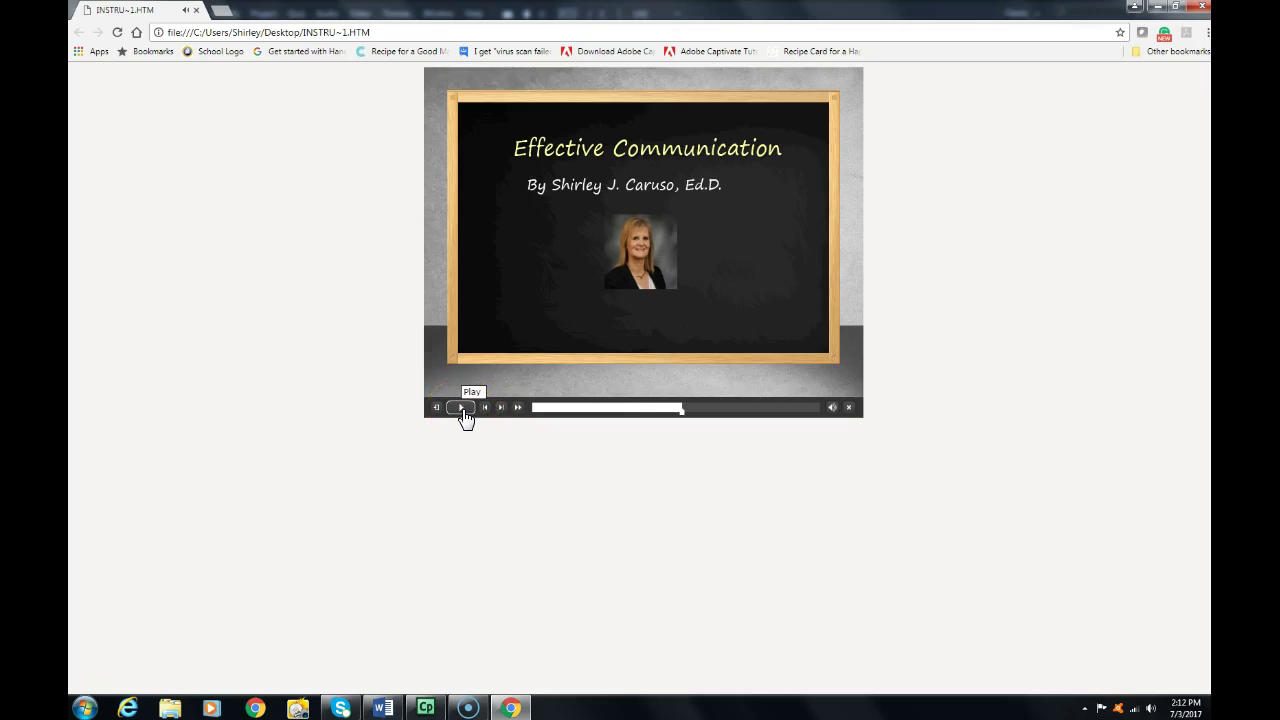